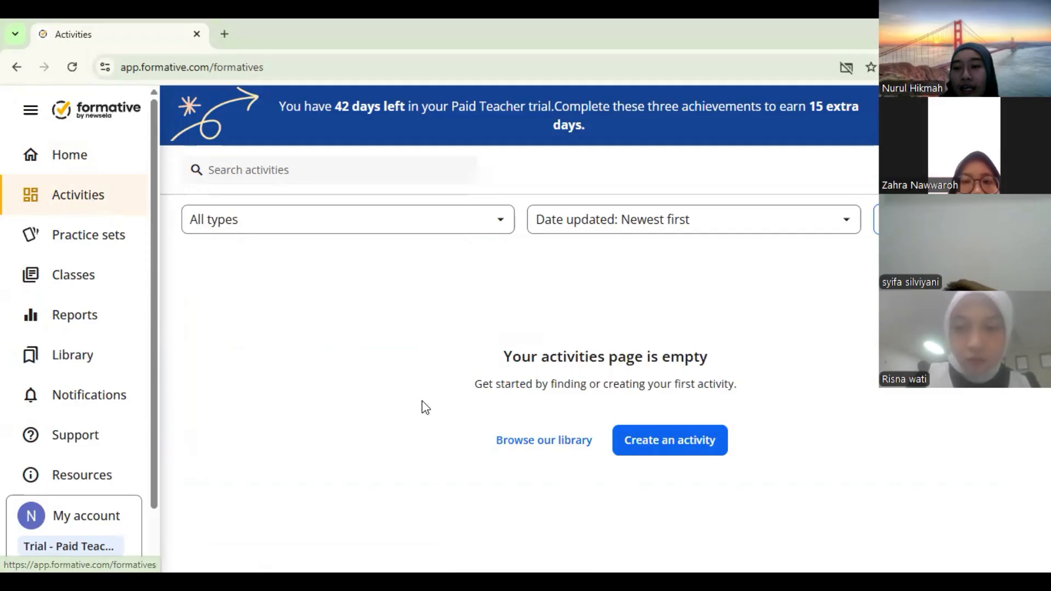
Look through the Practice sets, Classes, Reports and Library pages, and check the notifications
left_click(96, 247)
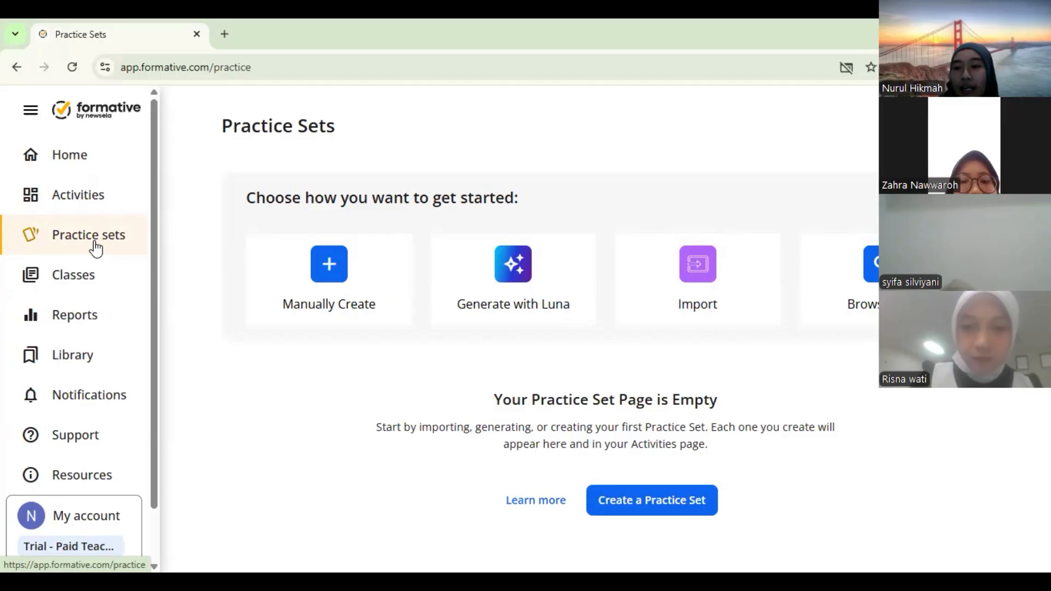
left_click(96, 285)
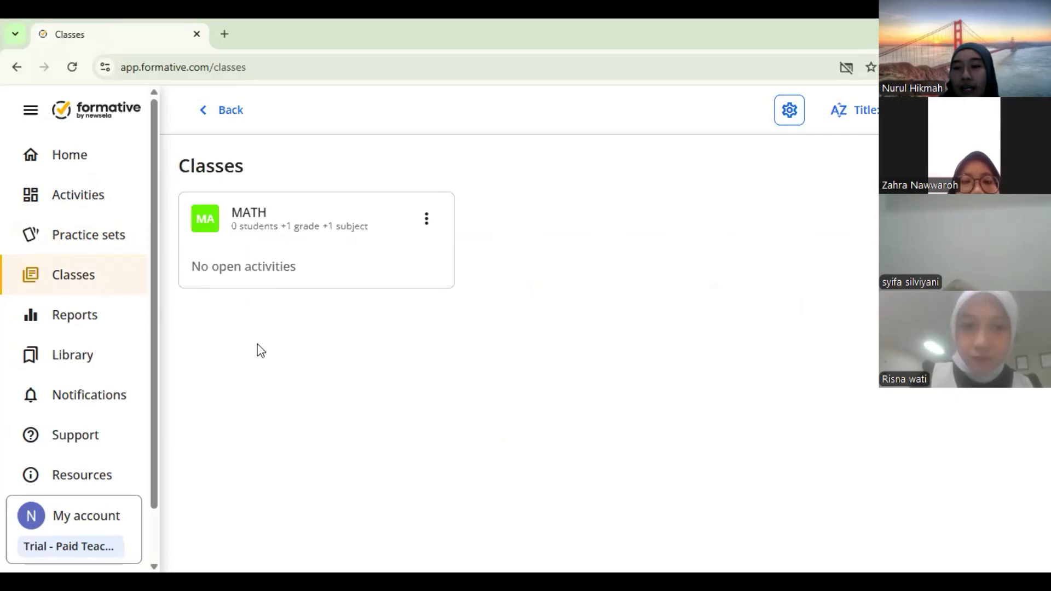
left_click(103, 323)
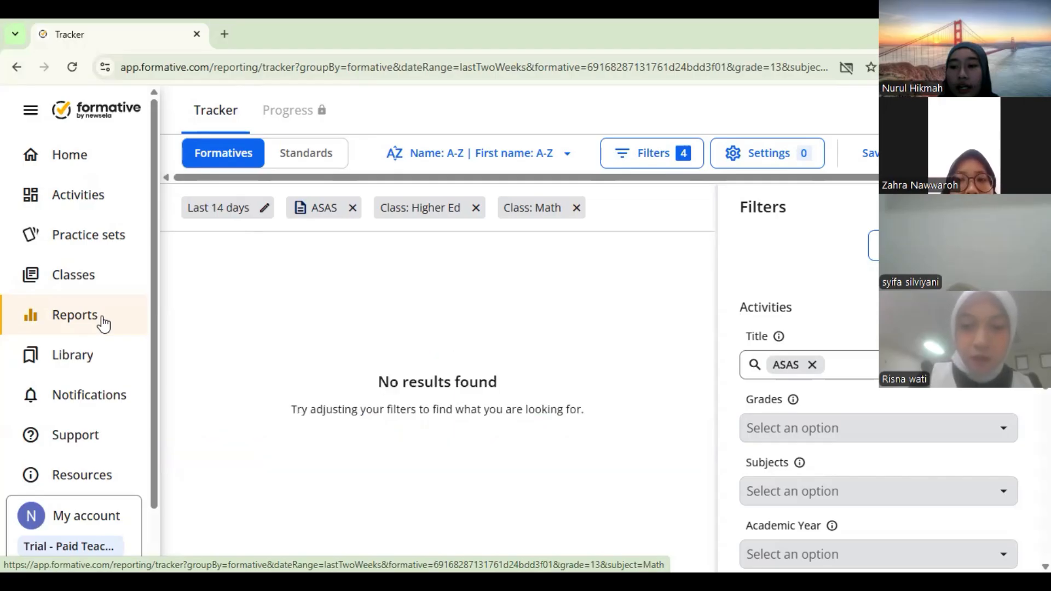
left_click(104, 363)
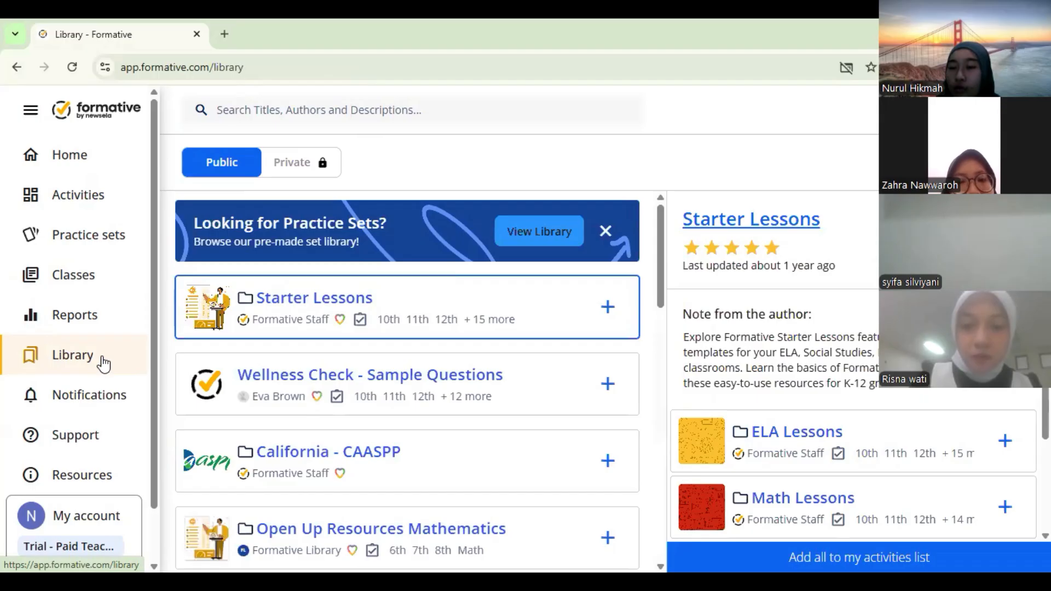
left_click(114, 400)
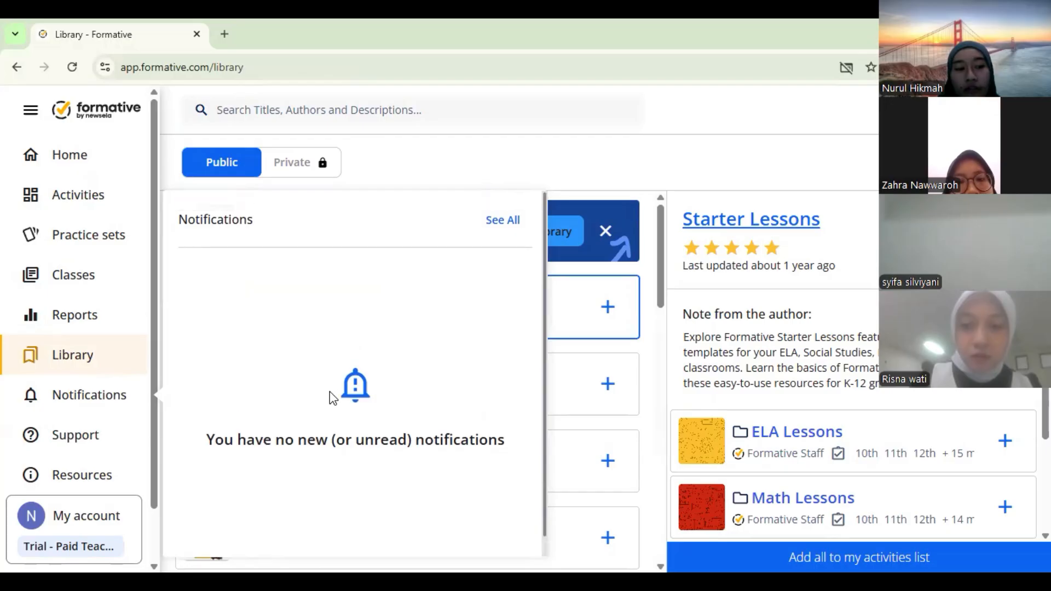
scroll(329, 392, "down", 1)
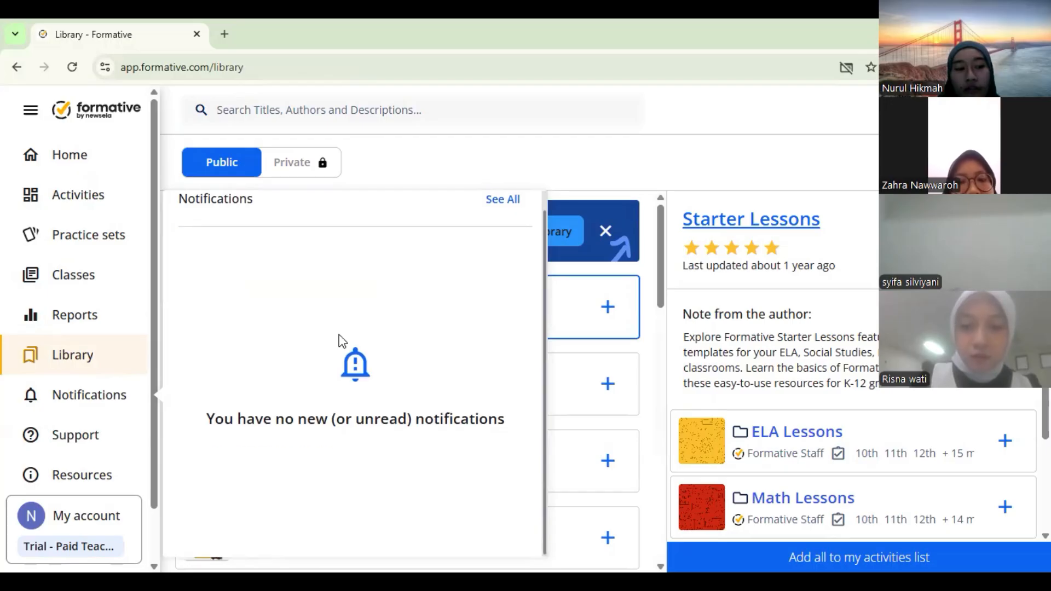
Create a new formative from the home page and title it "ASAS"
left_click(99, 159)
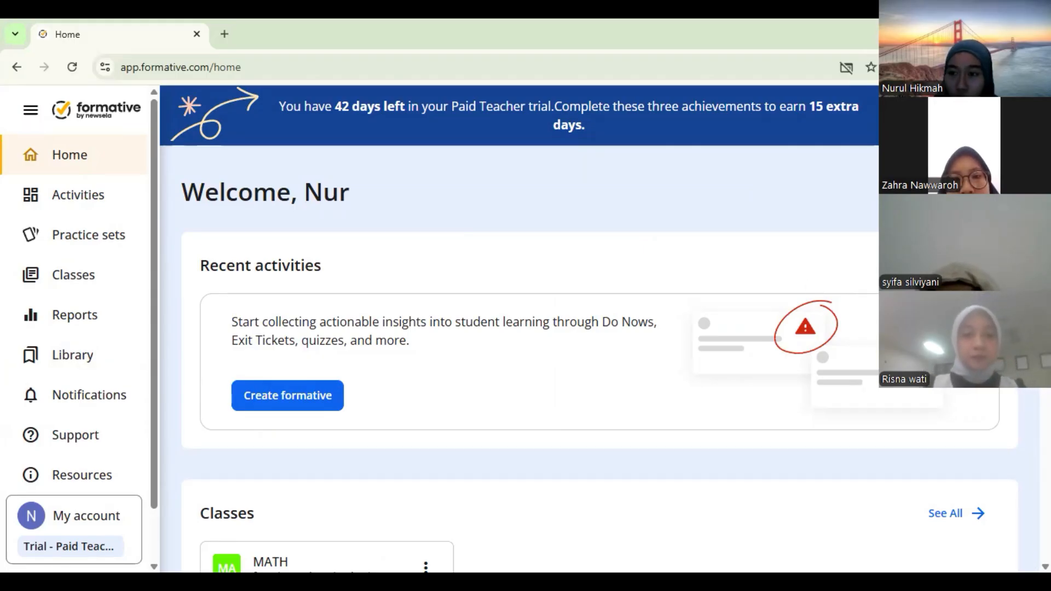
left_click(977, 192)
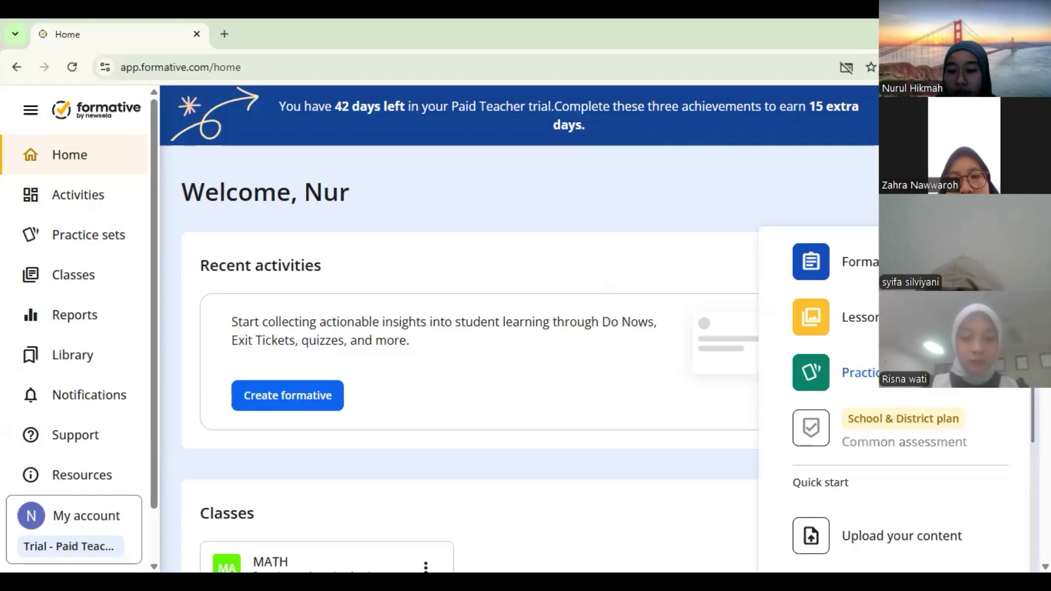
left_click(862, 268)
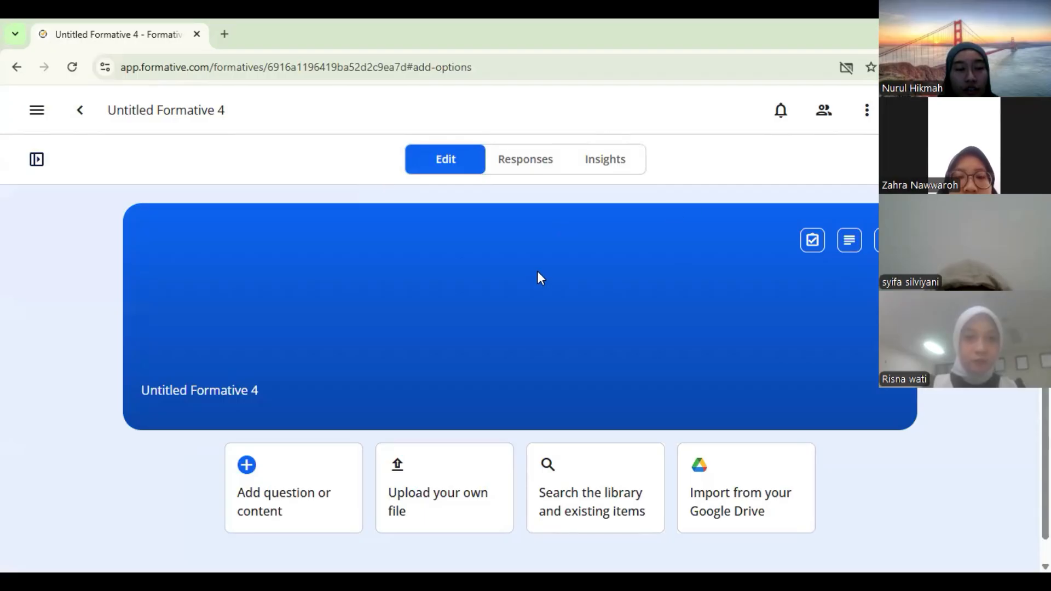
left_click(271, 390)
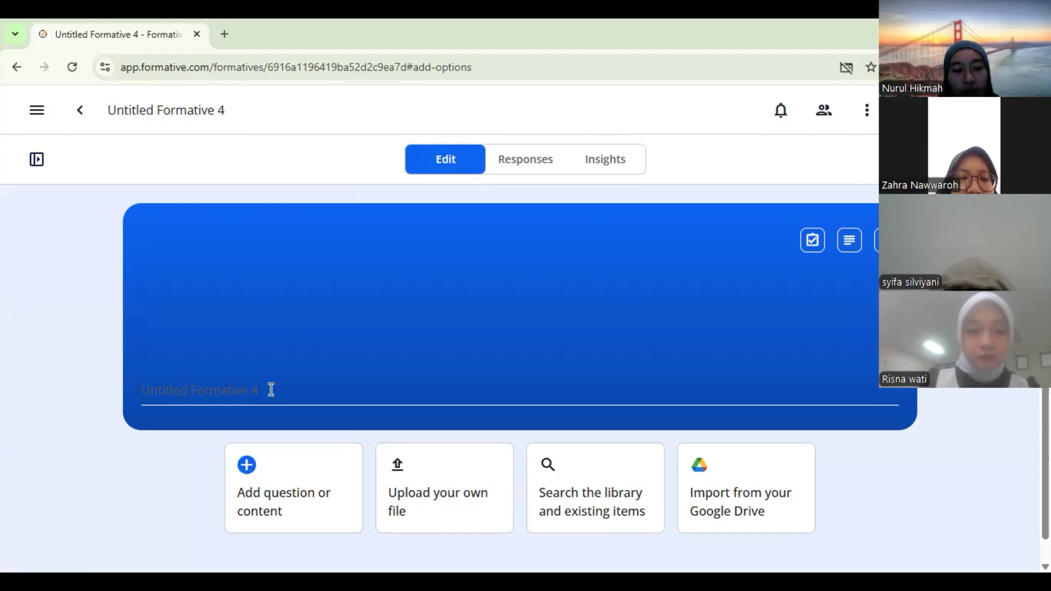
type("ASAS")
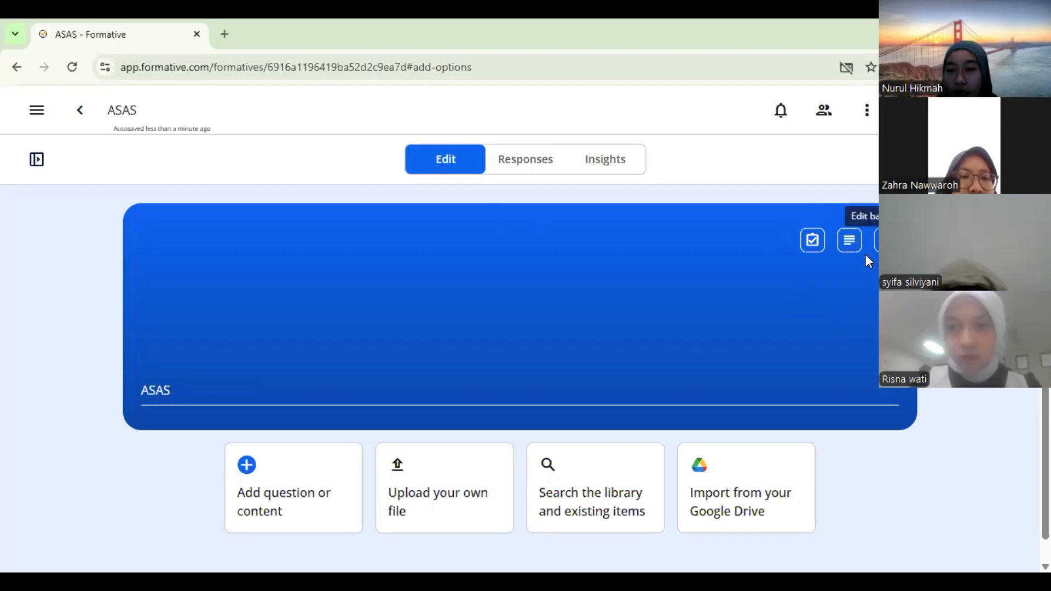
Start adding tags to the ASAS formative and set its academic year to 2024/2025
left_click(811, 243)
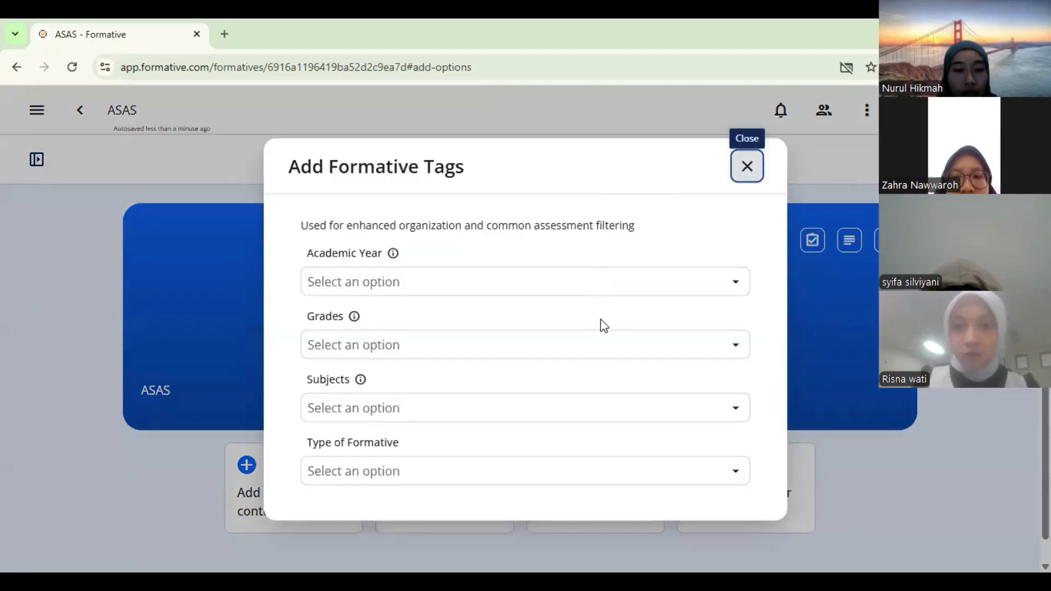
left_click(554, 287)
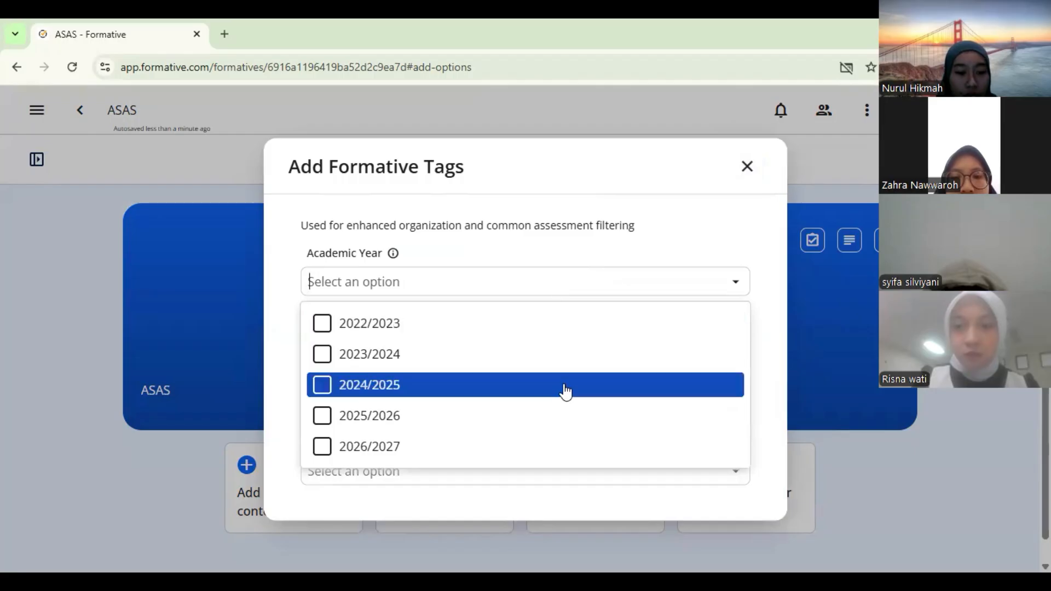
left_click(564, 399)
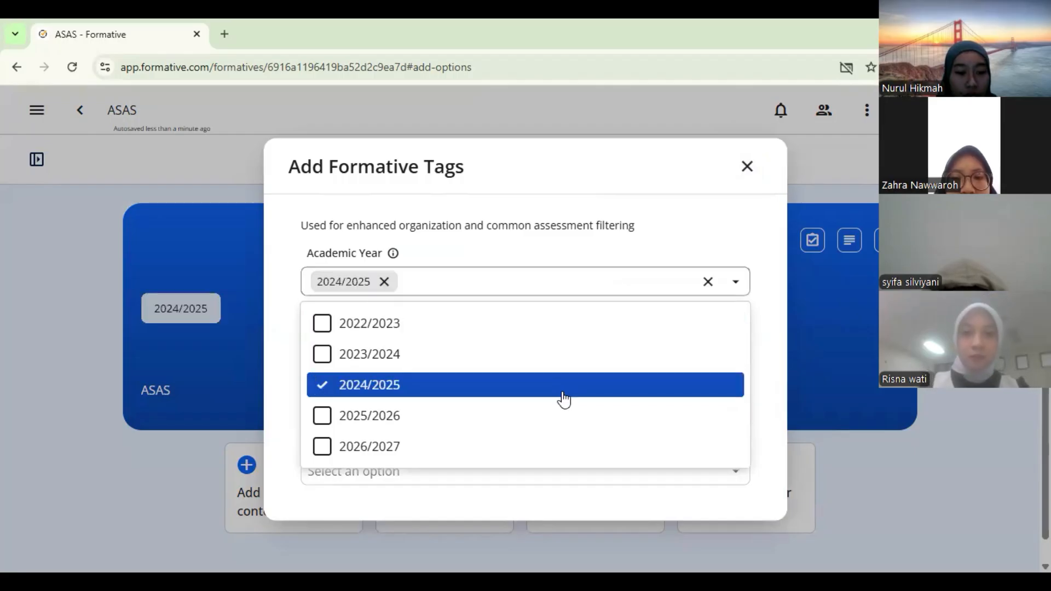
left_click(663, 216)
Set the grade tag of the formative to 11th
left_click(575, 353)
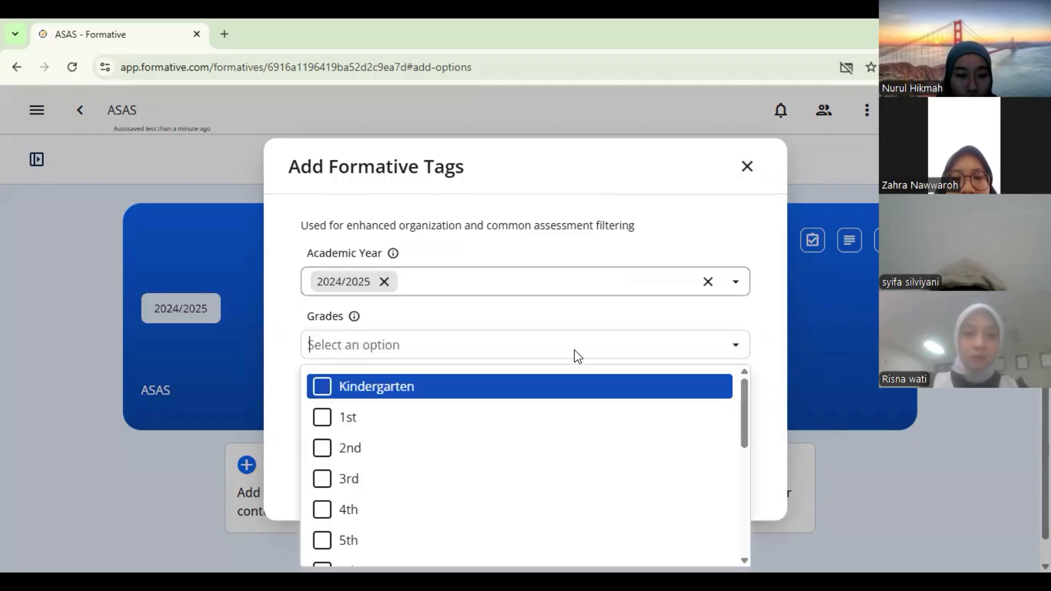
scroll(574, 459, "down", 3)
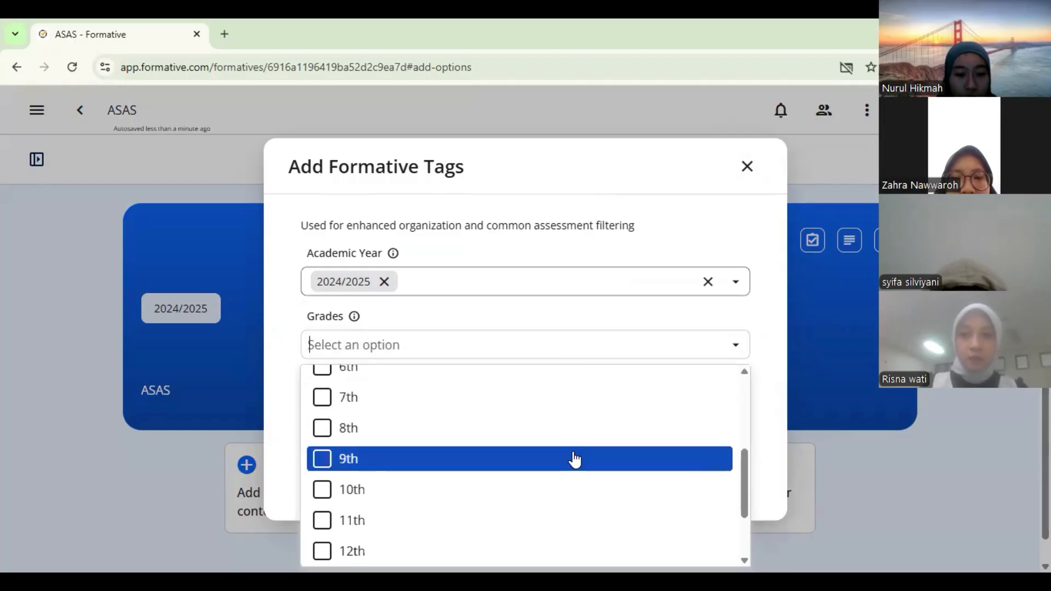
scroll(574, 459, "down", 2)
scroll(574, 459, "down", 1)
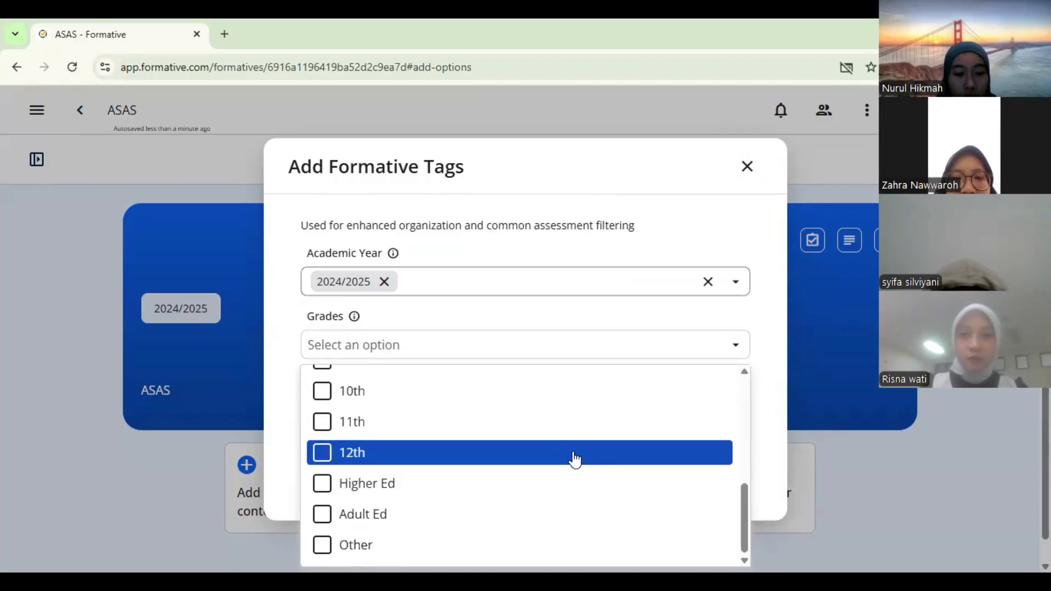
left_click(500, 437)
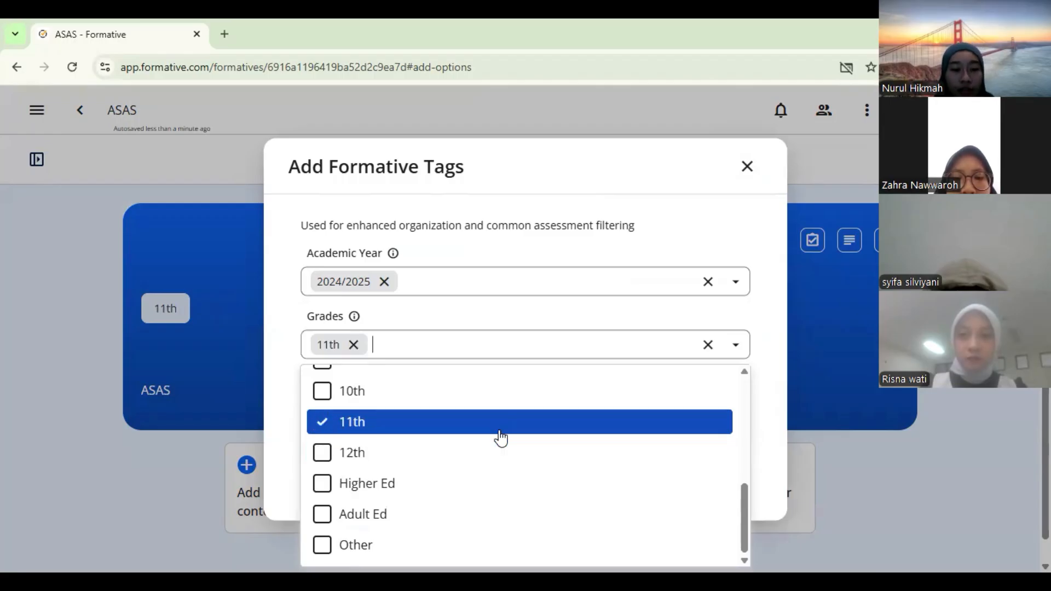
left_click(695, 317)
Set the subject tag of the formative to Math
left_click(565, 419)
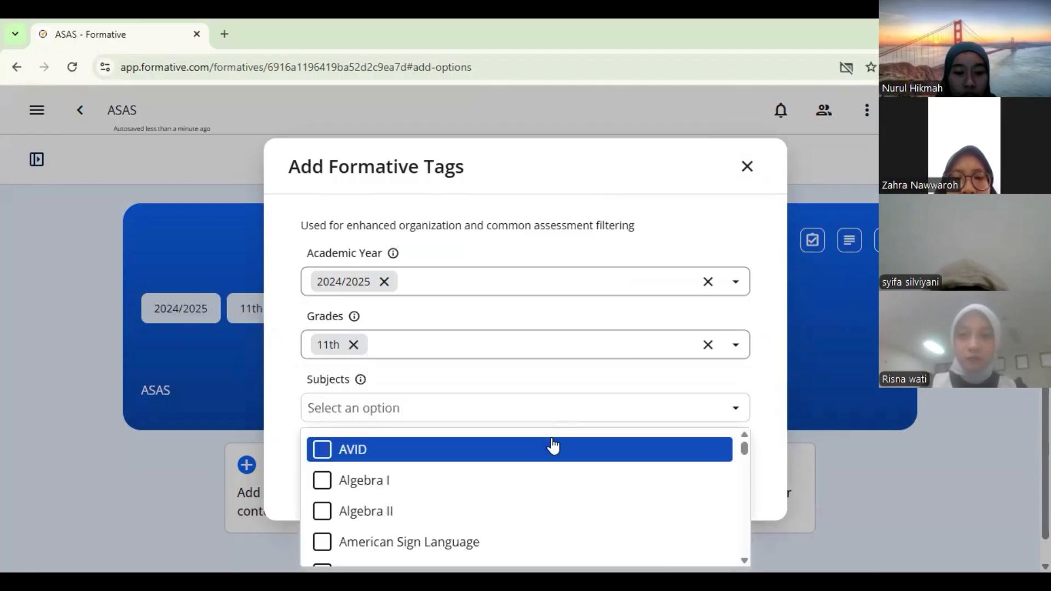
scroll(553, 446, "down", 5)
scroll(553, 446, "down", 10)
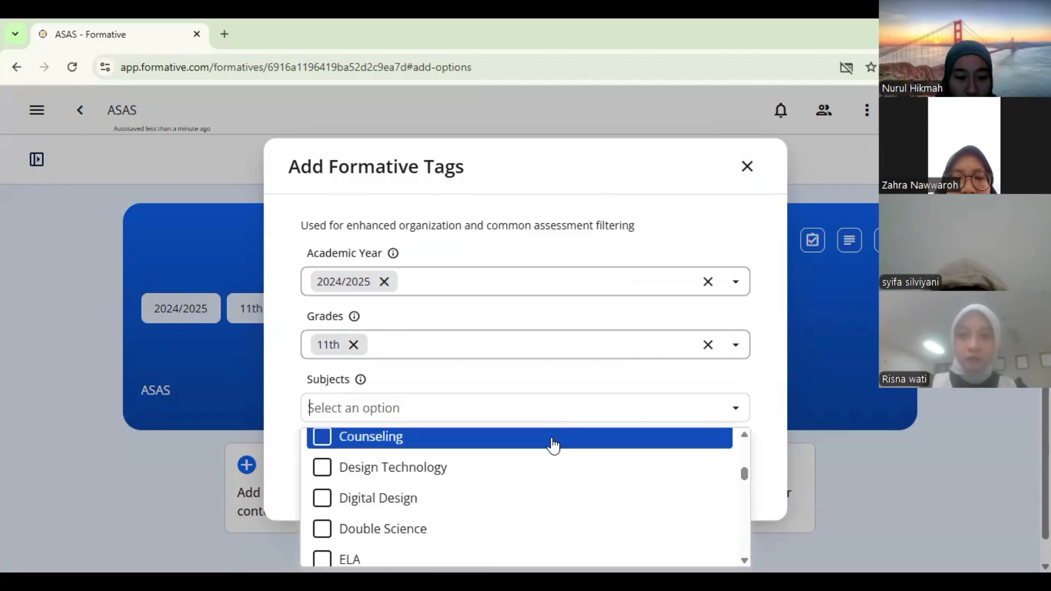
scroll(553, 446, "down", 3)
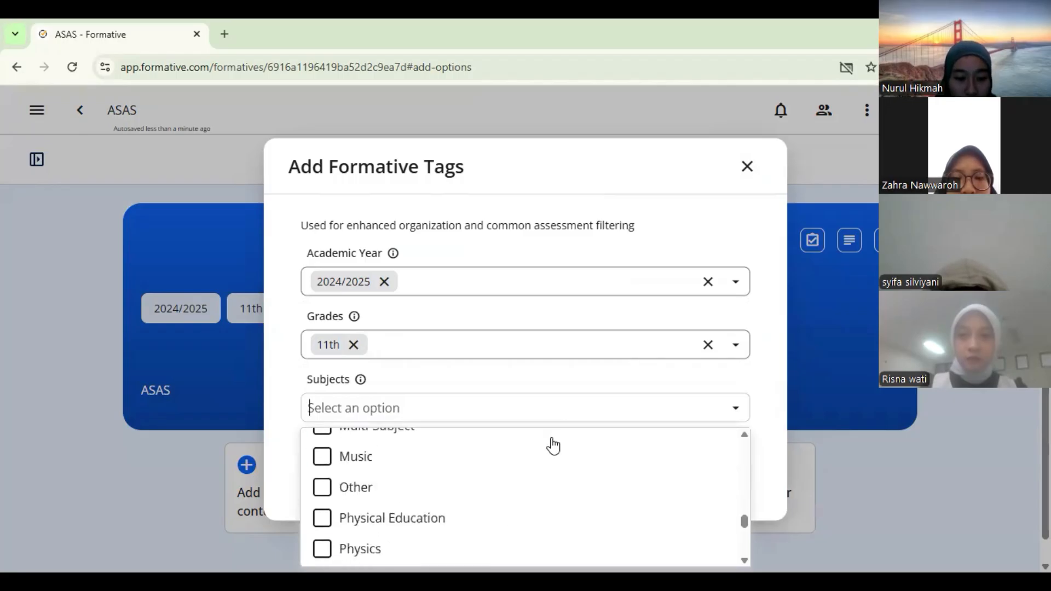
scroll(542, 449, "up", 2)
scroll(500, 487, "up", 1)
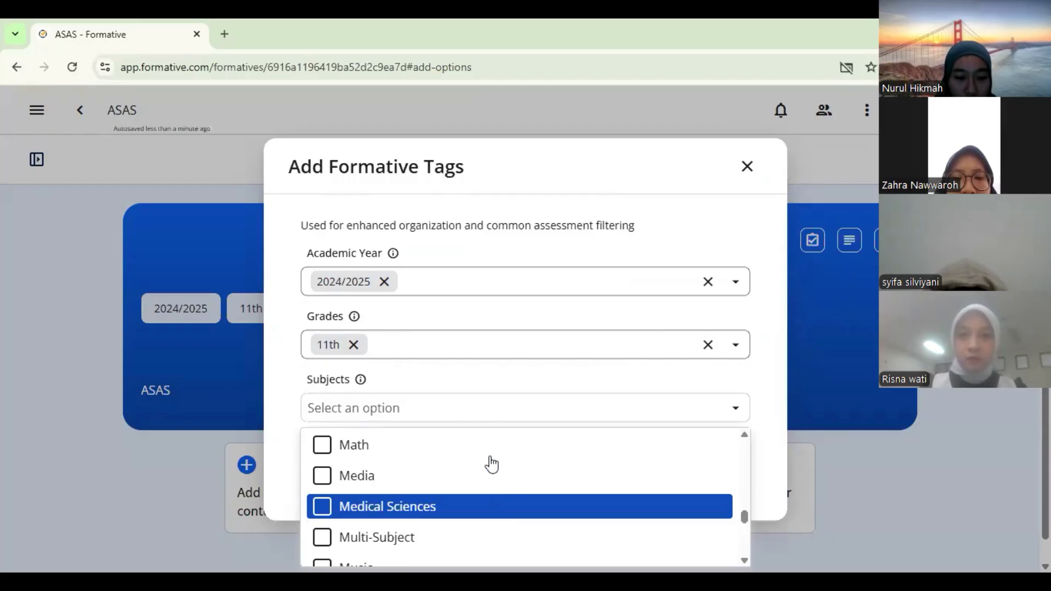
left_click(490, 457)
left_click(542, 388)
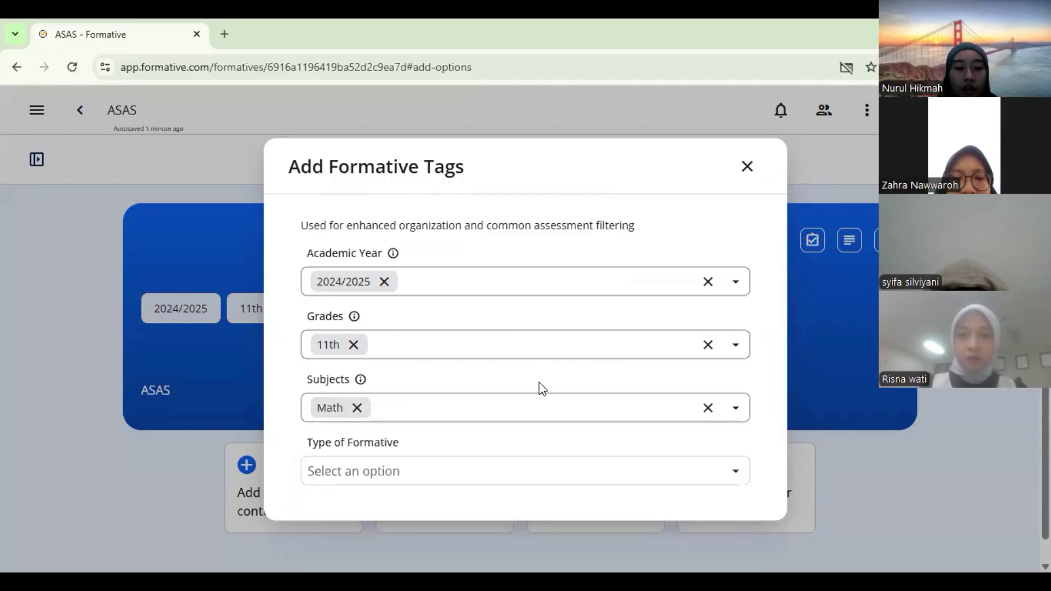
Set the type of formative to Summative Assessment and finish the tag settings
left_click(542, 471)
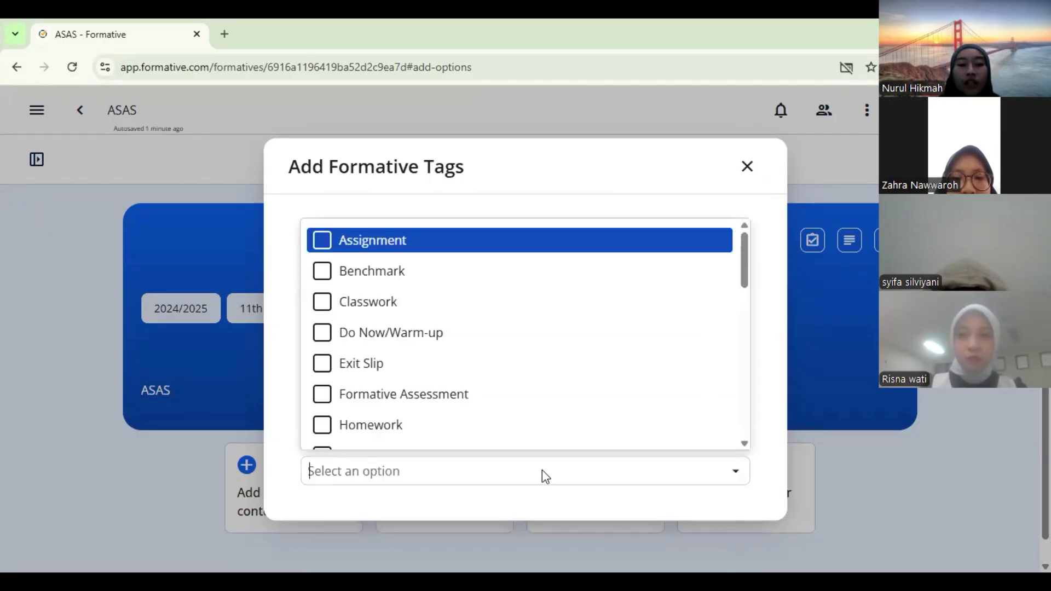
scroll(535, 348, "down", 2)
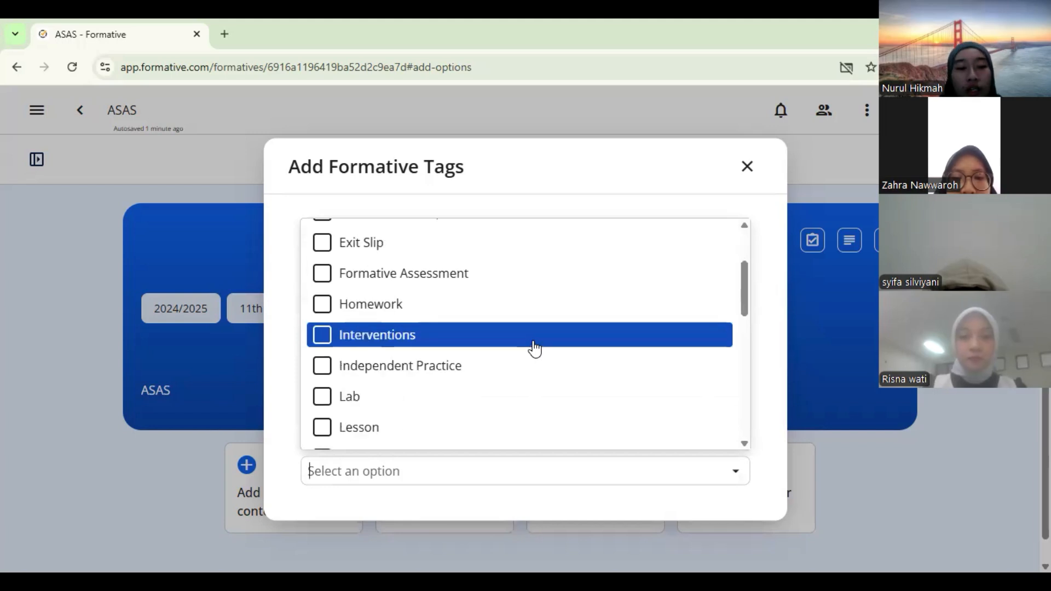
scroll(535, 348, "down", 1)
scroll(535, 348, "down", 2)
scroll(534, 348, "down", 5)
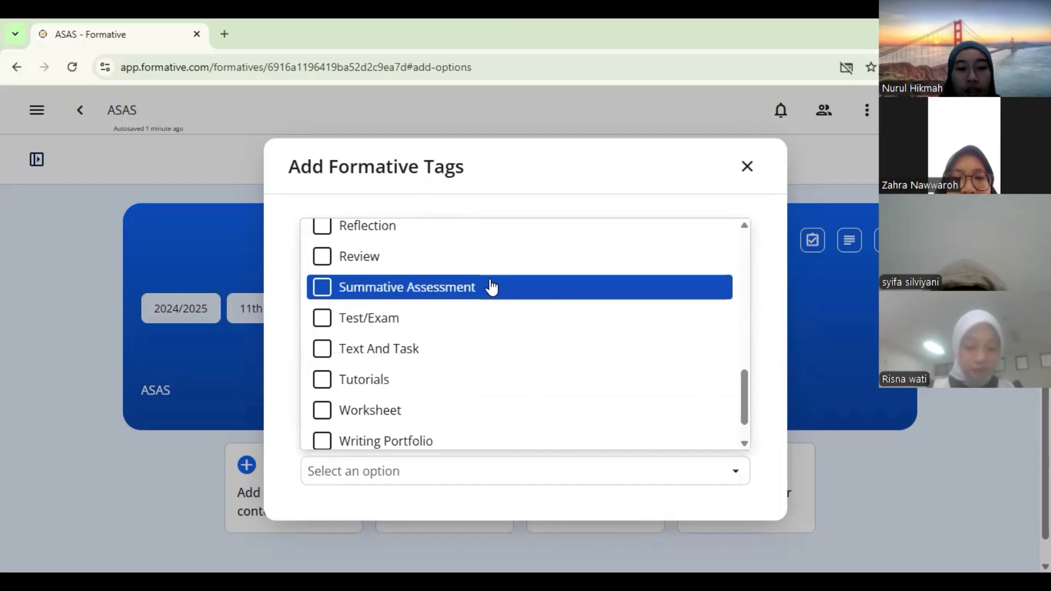
left_click(491, 287)
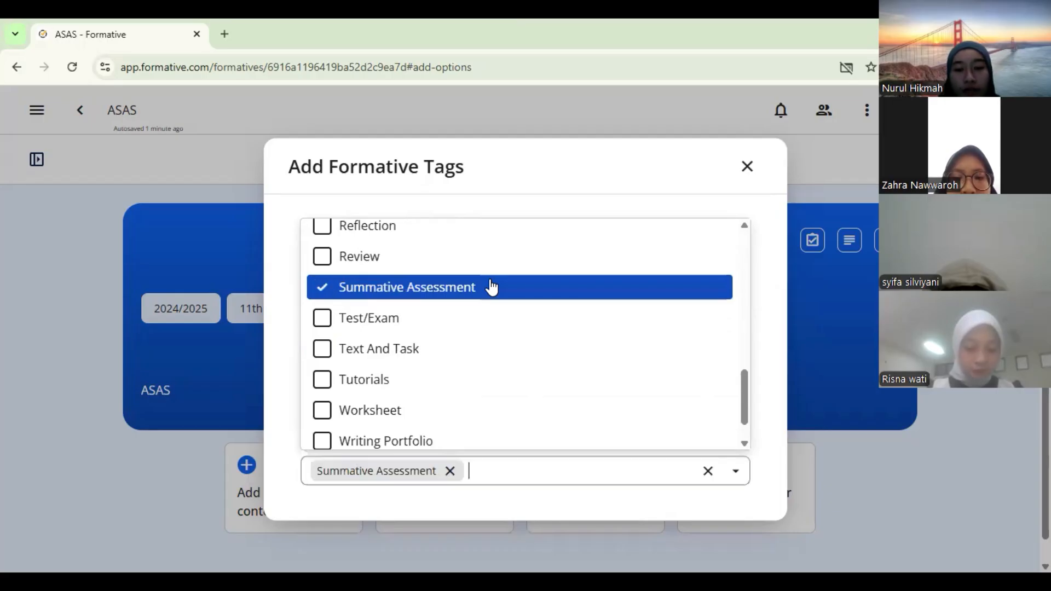
left_click(748, 167)
left_click(747, 167)
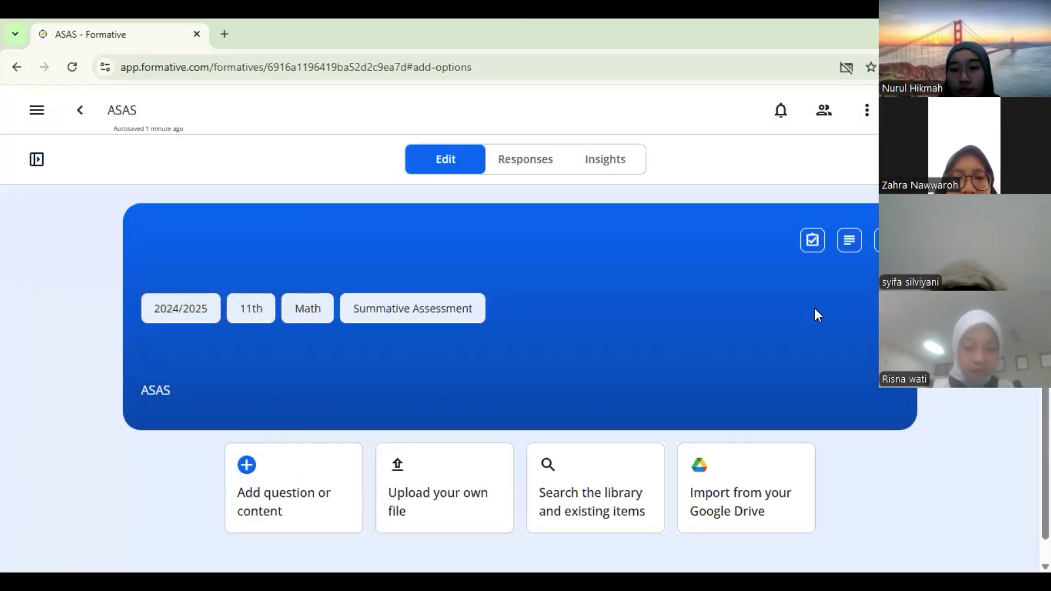
Add the student instructions "Kerjakan dengan sungguh-sungguh dan jujur" to the formative
left_click(850, 241)
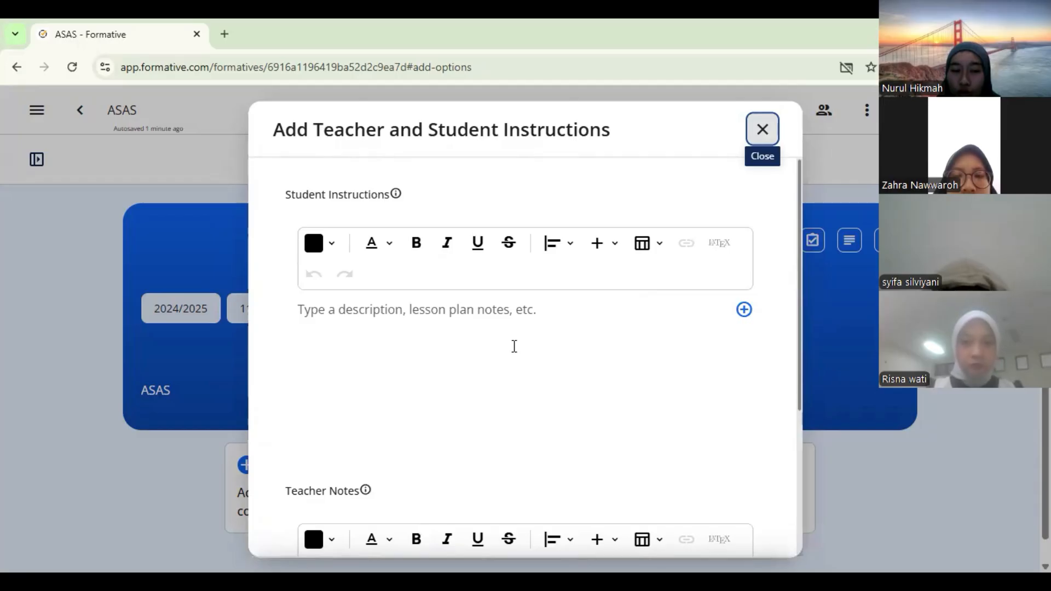
left_click(484, 310)
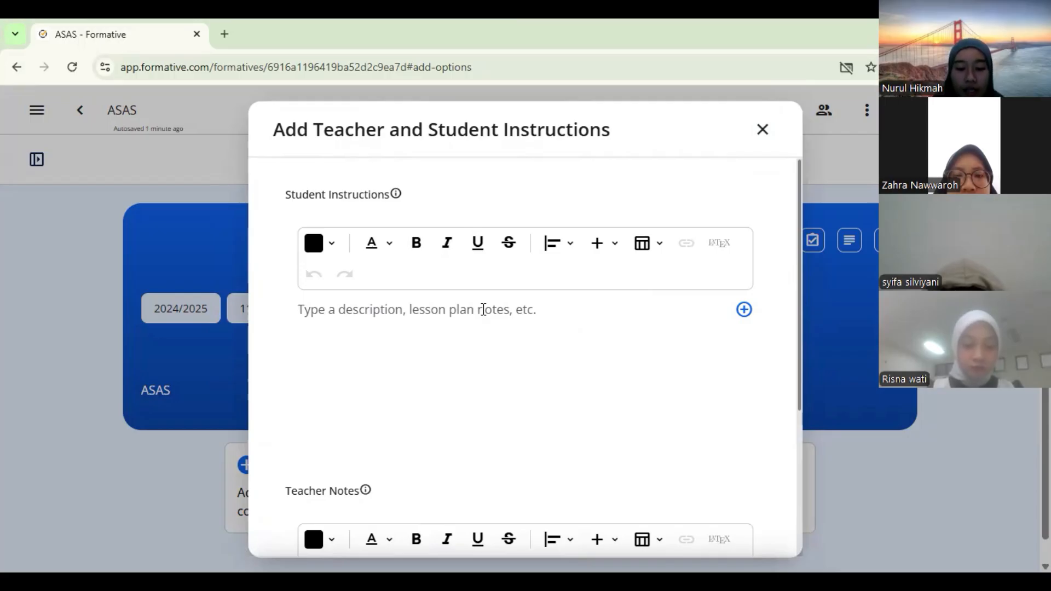
type("Kerjakan")
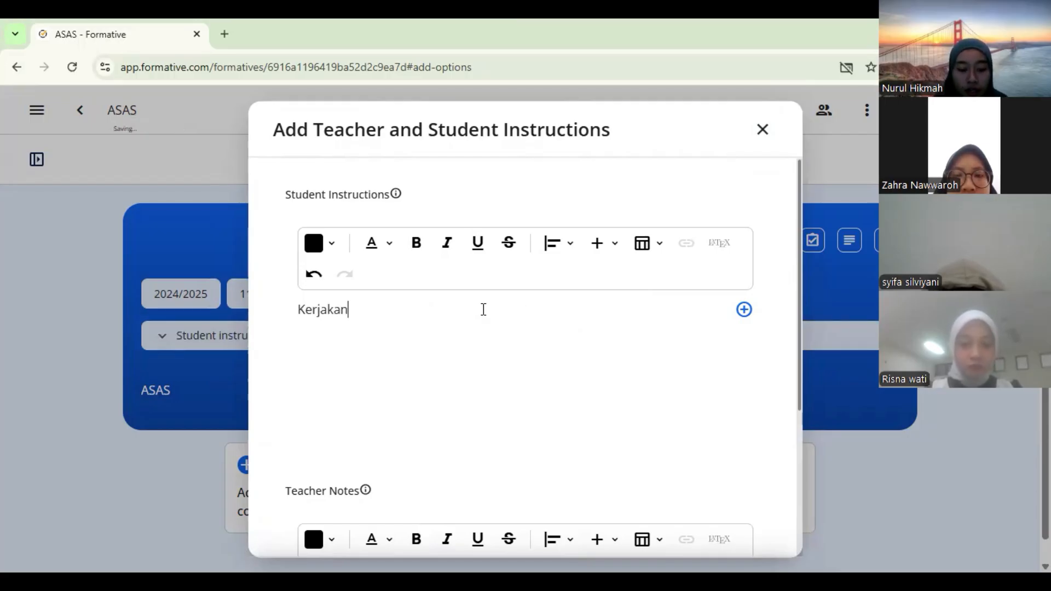
type(" dengan sung")
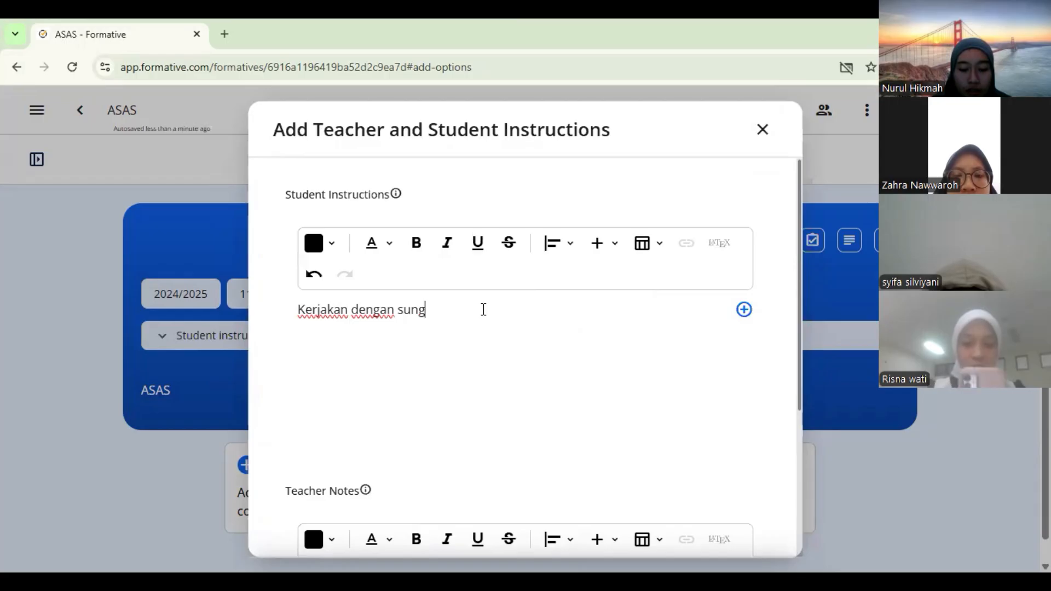
type("guh-s")
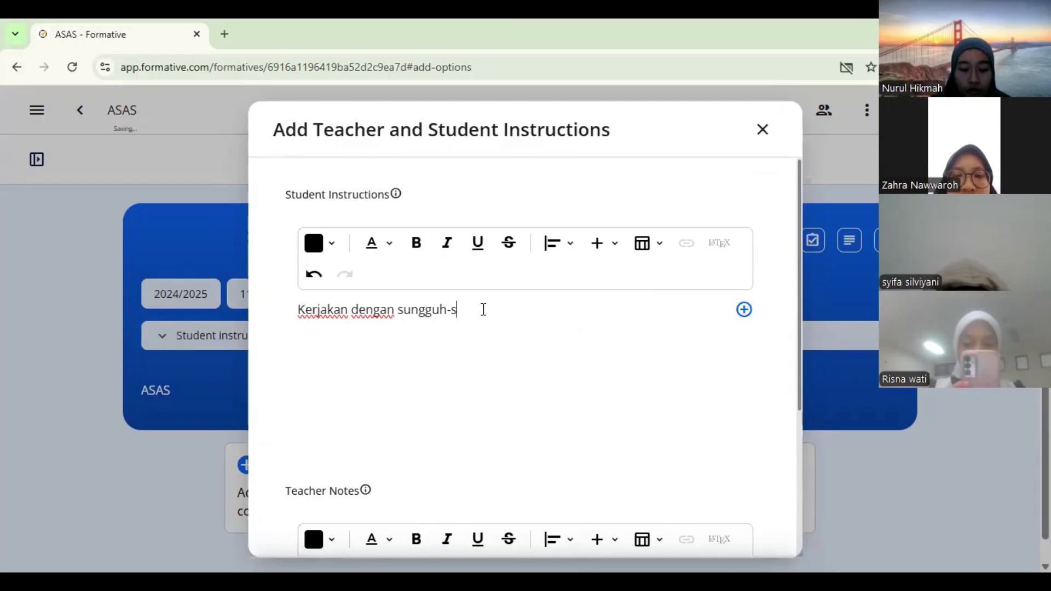
type("ungguh ")
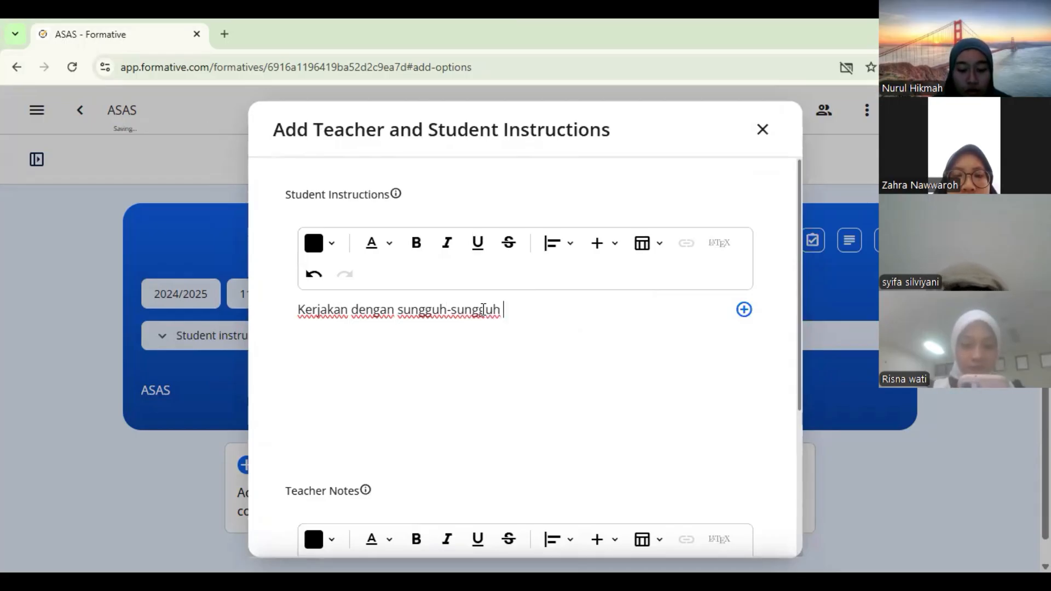
type("dan jujur")
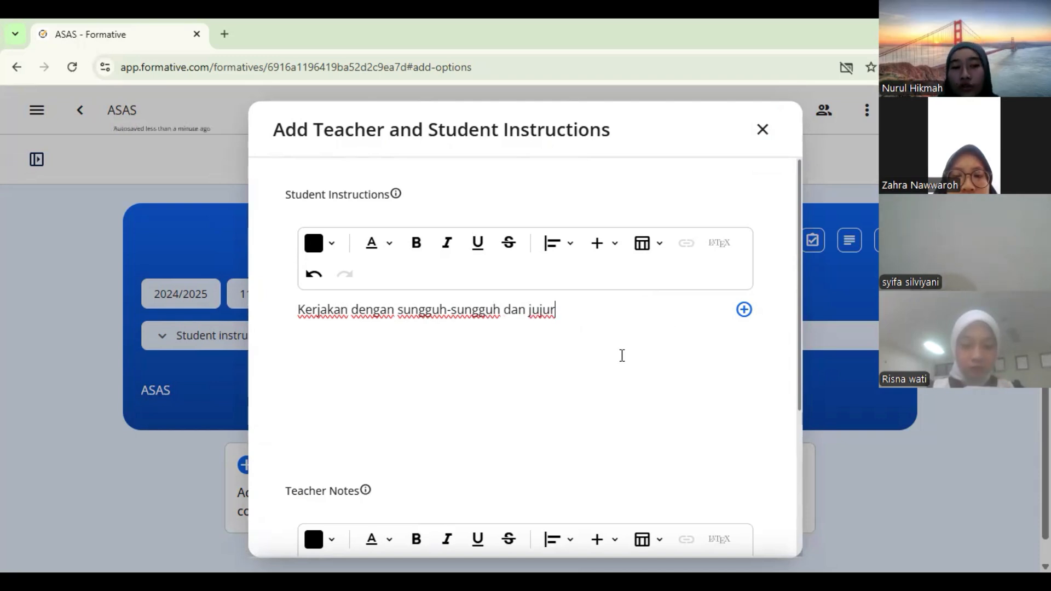
Close the teacher and student instructions and set the header background to the Math pattern
scroll(622, 355, "down", 4)
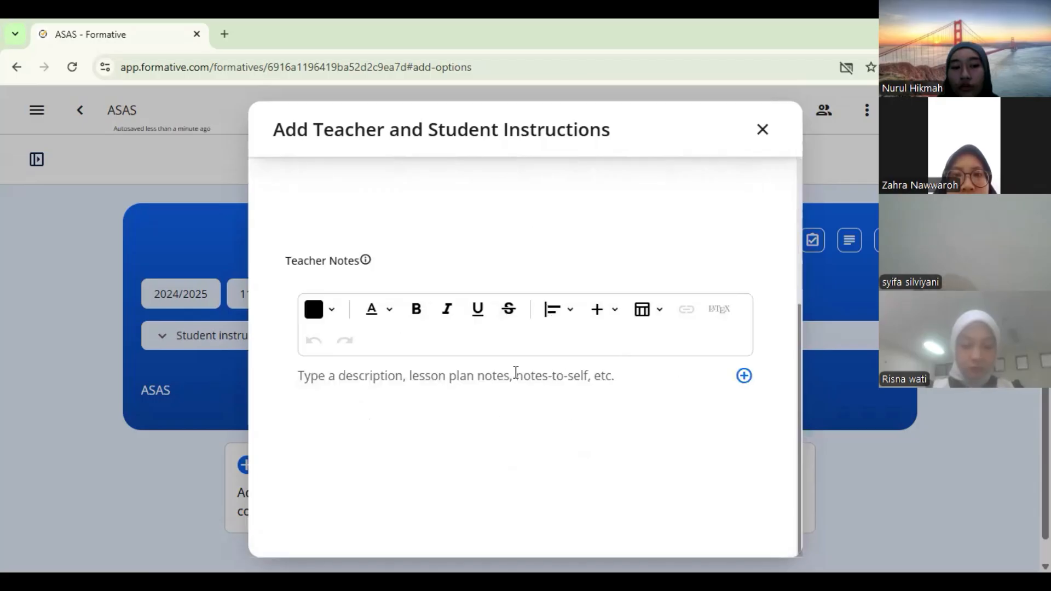
left_click(763, 129)
left_click(880, 241)
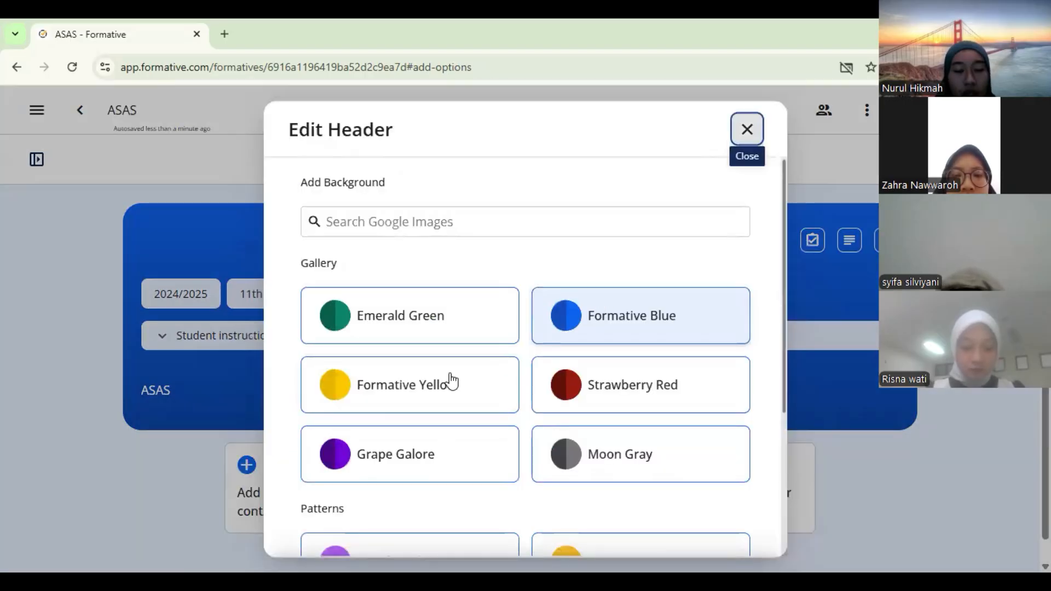
scroll(451, 379, "down", 2)
scroll(453, 378, "down", 1)
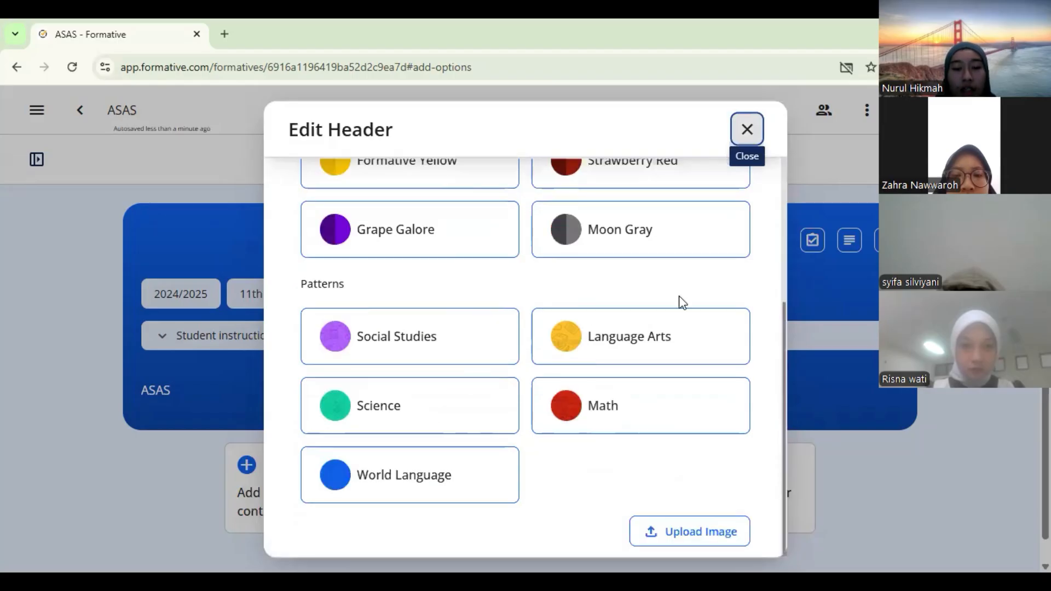
left_click(626, 432)
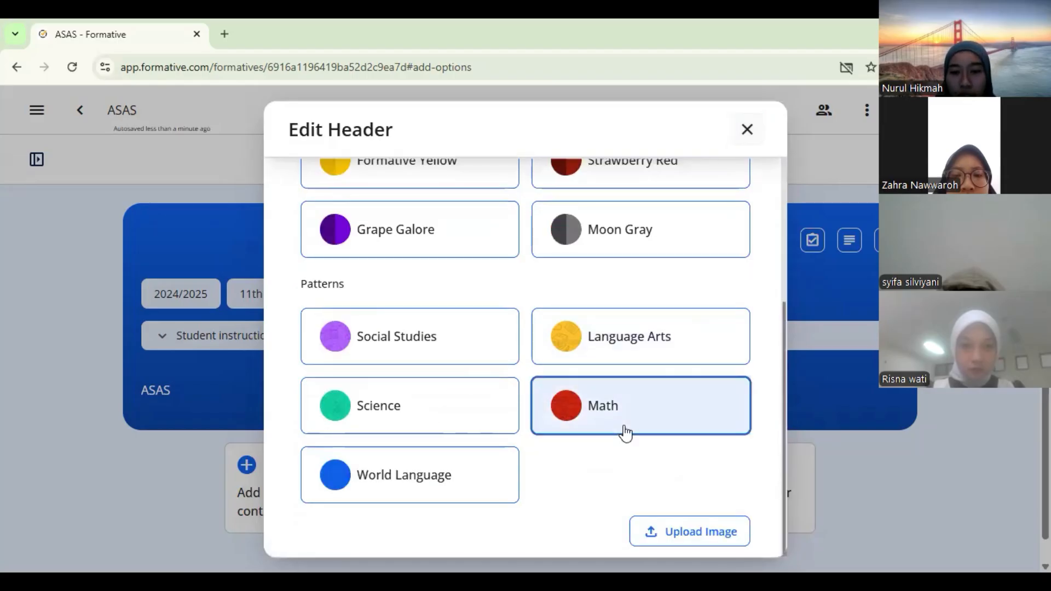
left_click(748, 129)
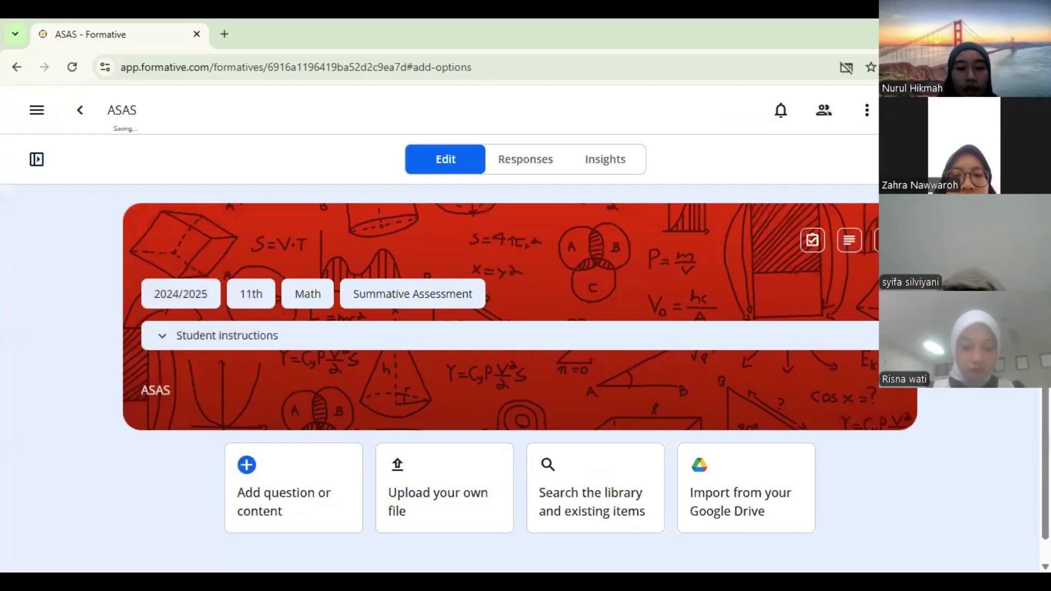
Expand the student instructions in the header to check their text and collapse them again
scroll(755, 348, "down", 1)
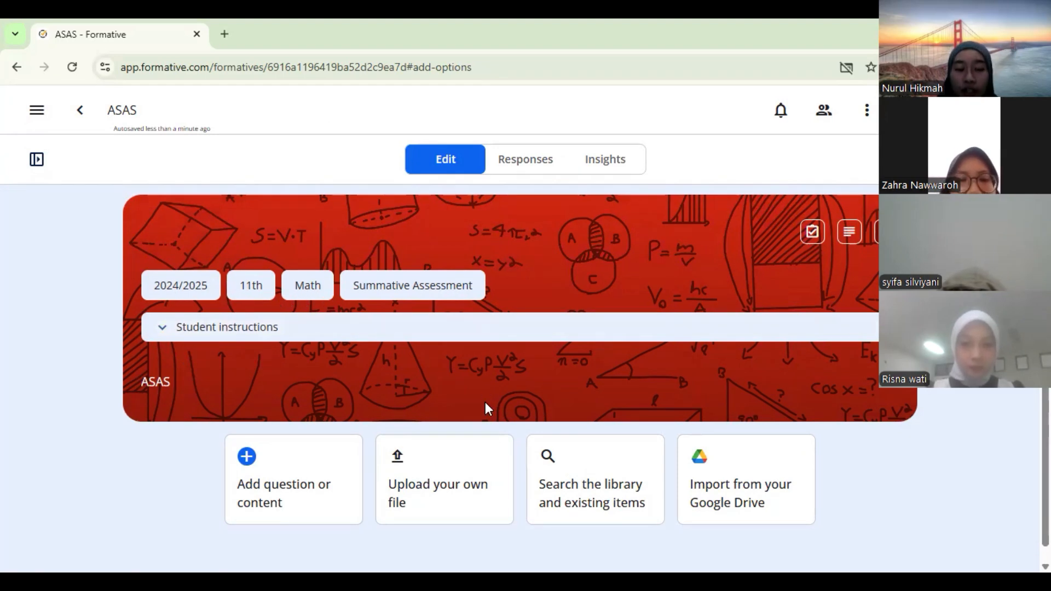
left_click(516, 330)
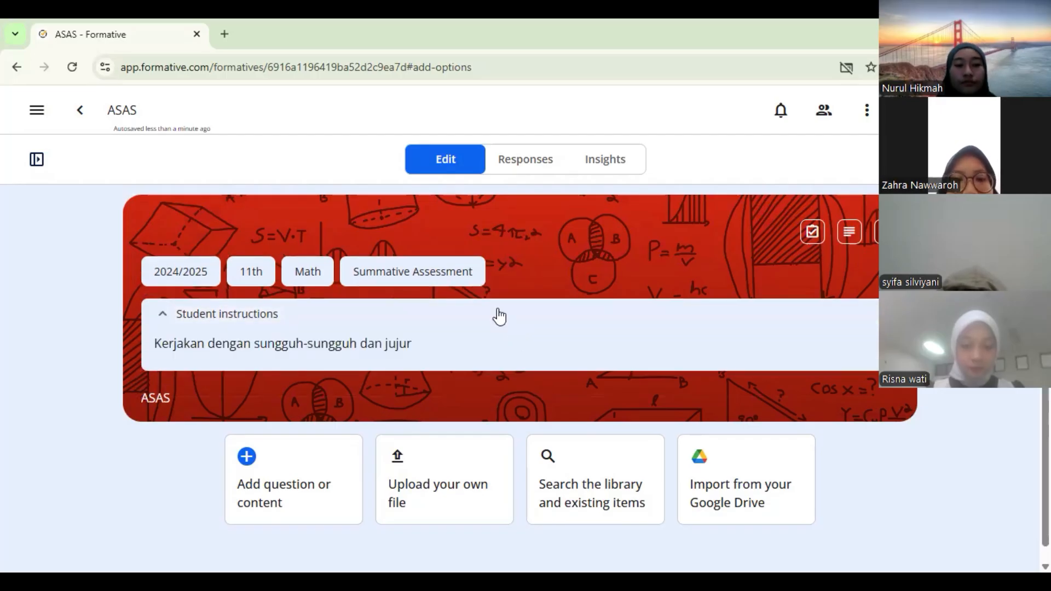
left_click(497, 316)
Add a True or False question to the formative
scroll(637, 372, "down", 1)
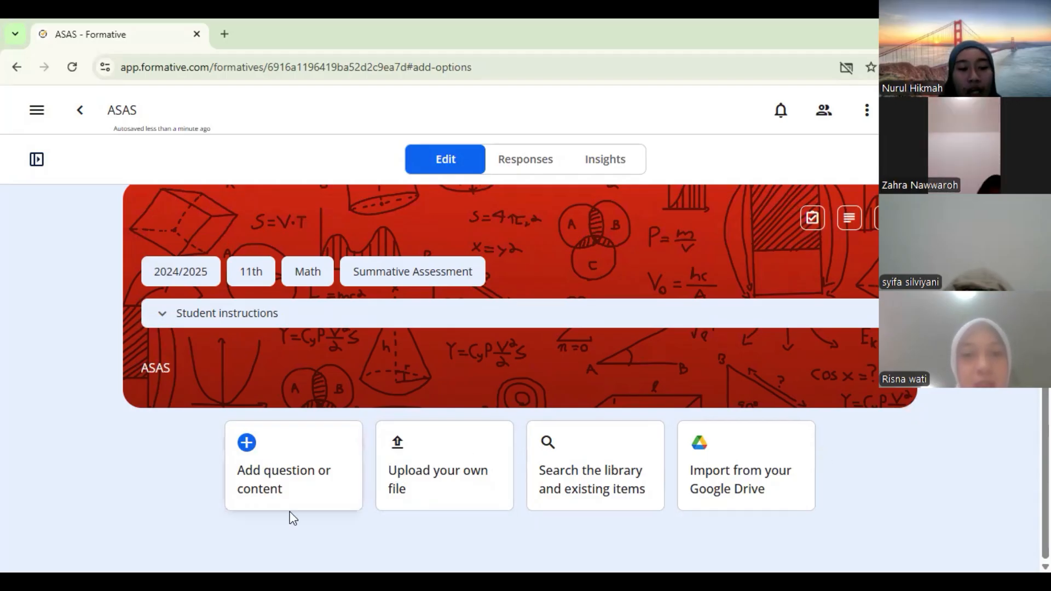
left_click(278, 473)
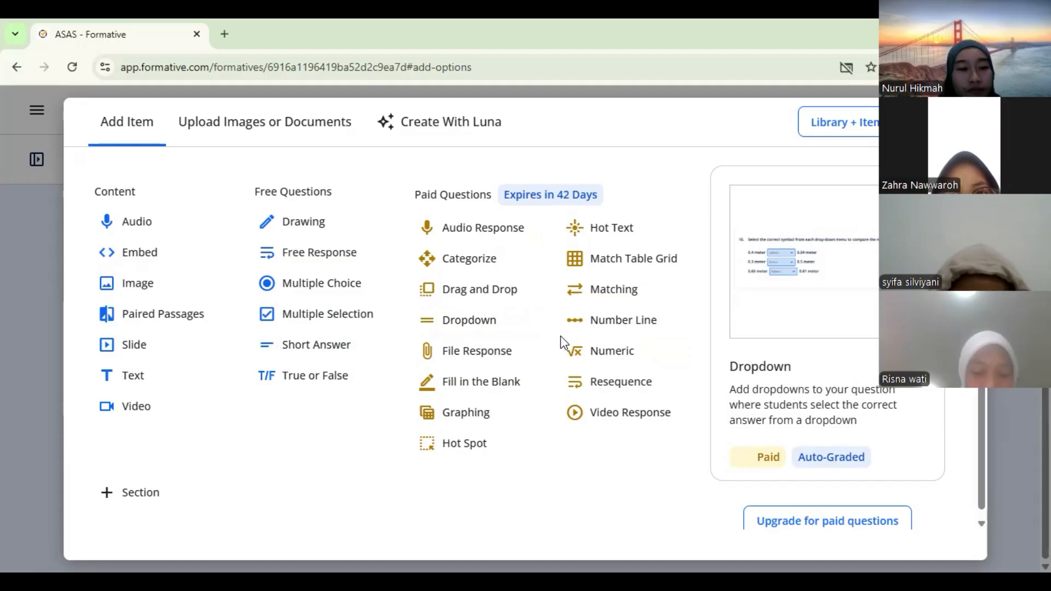
mouse_move(363, 380)
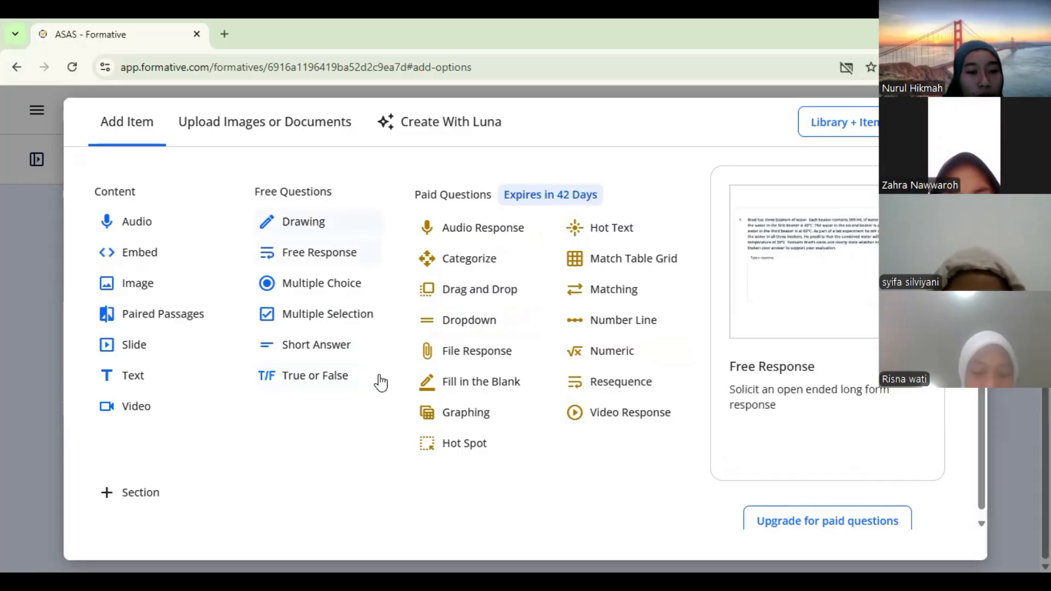
left_click(344, 374)
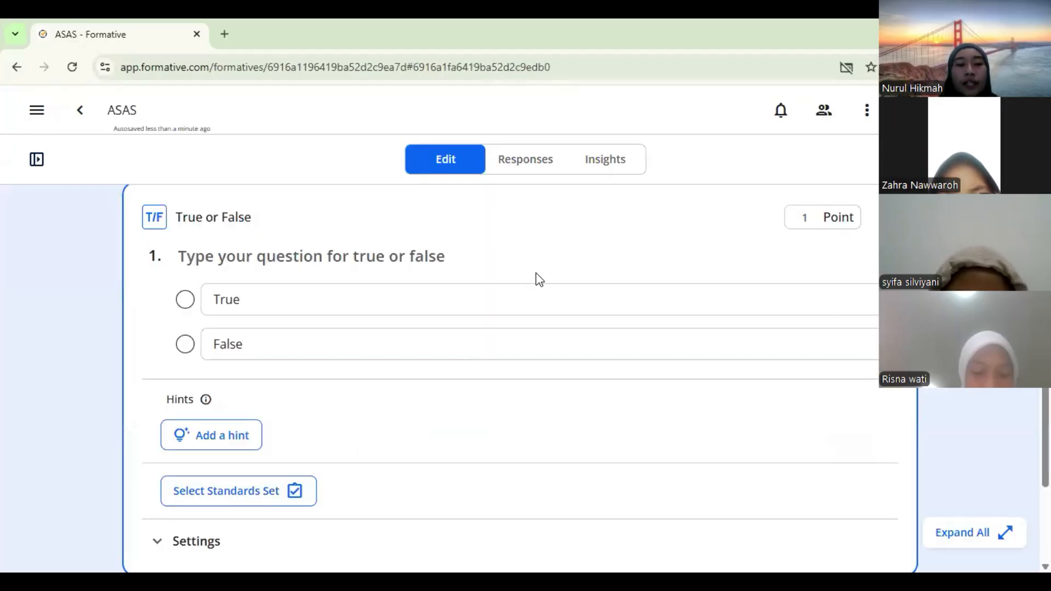
Enter "∫ 6x² dx = 2x³ + C" as the question text and mark True as the correct answer
left_click(465, 262)
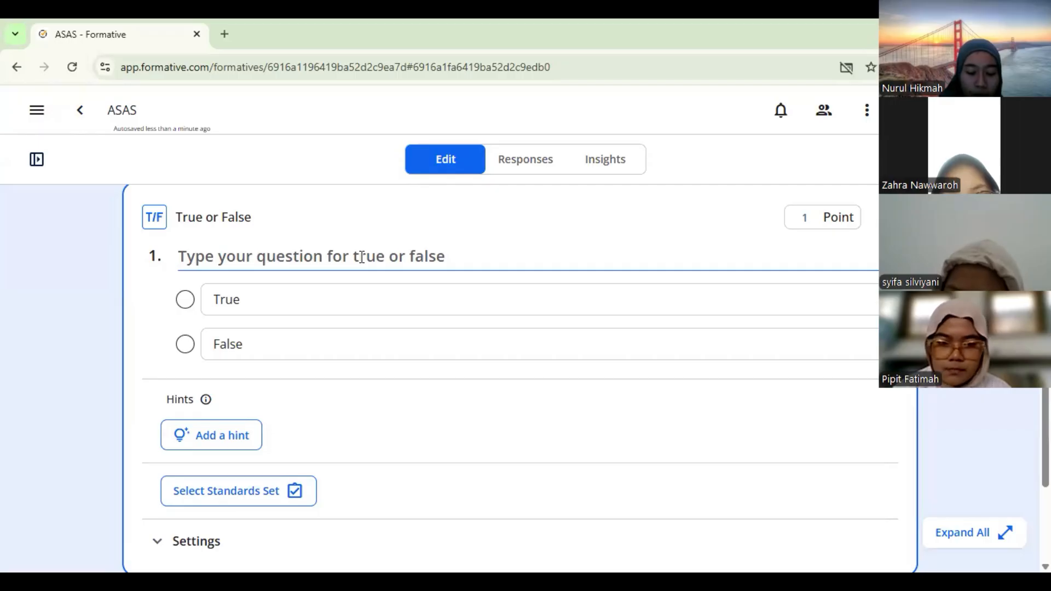
type("∫ 6x² dx = 2x³ + C")
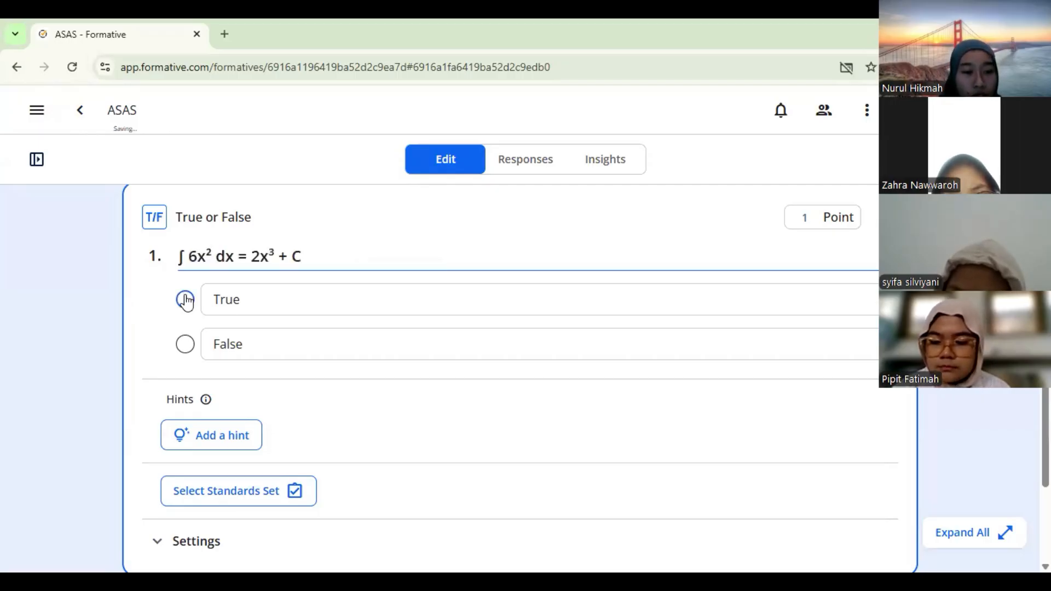
left_click(186, 300)
Set the score of the True or False question to 10 points
scroll(352, 385, "down", 3)
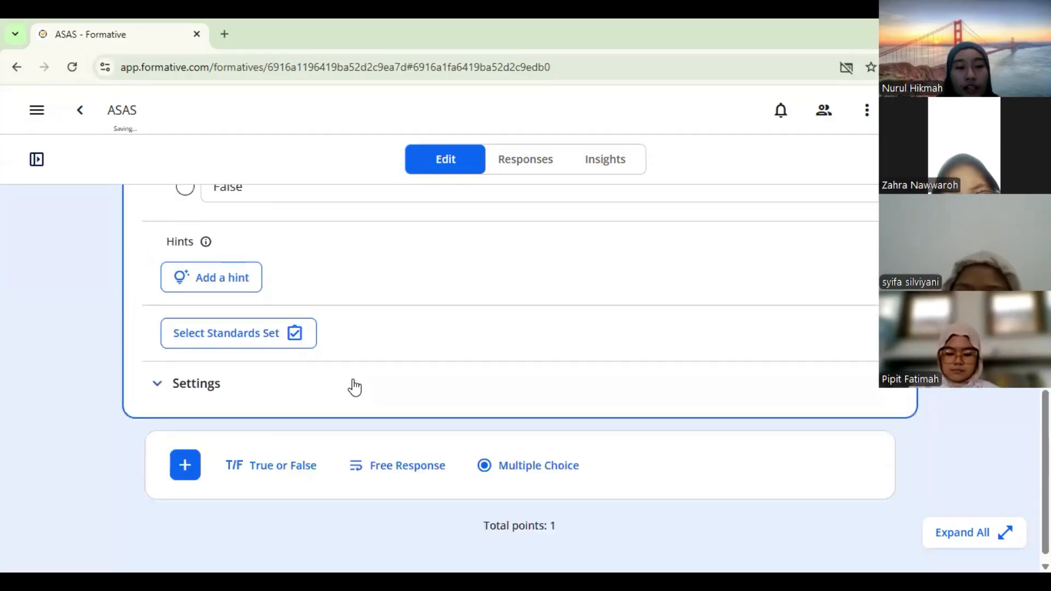
scroll(353, 386, "up", 3)
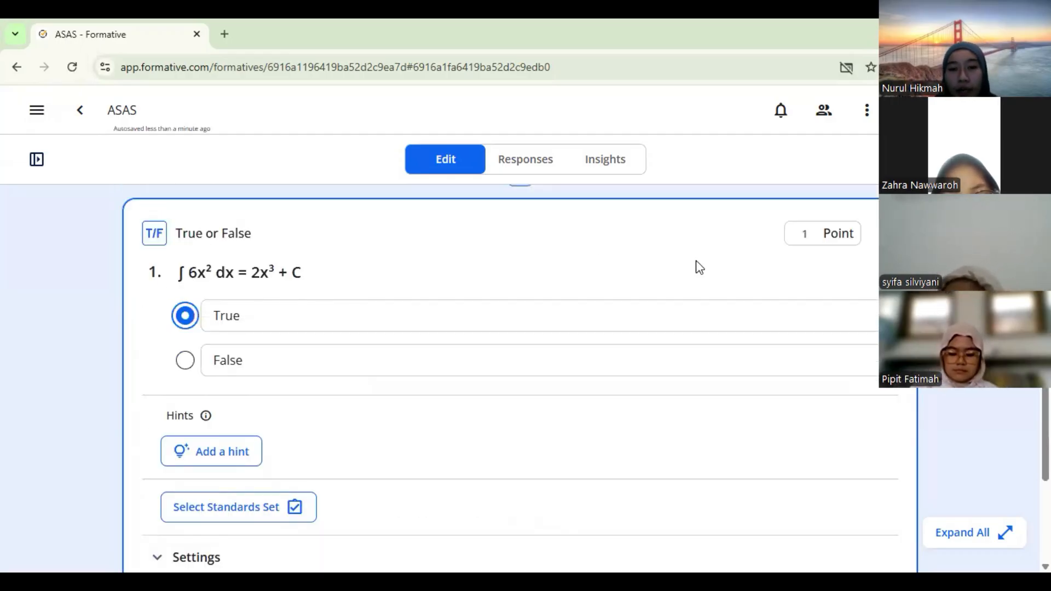
left_click(813, 235)
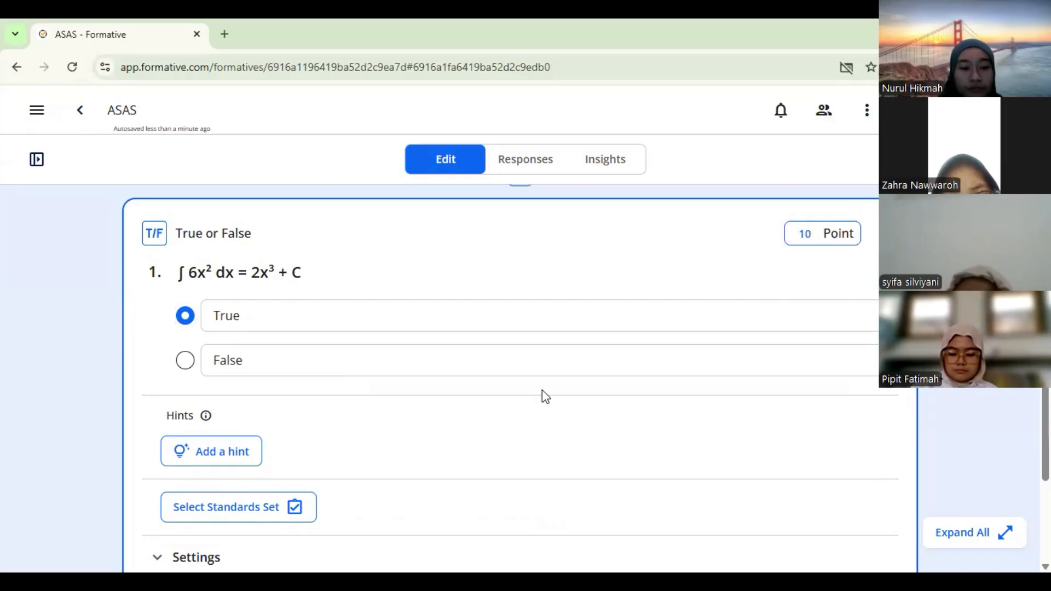
type("0")
Look over the item types available for another question and close the selection without adding one
scroll(542, 390, "down", 2)
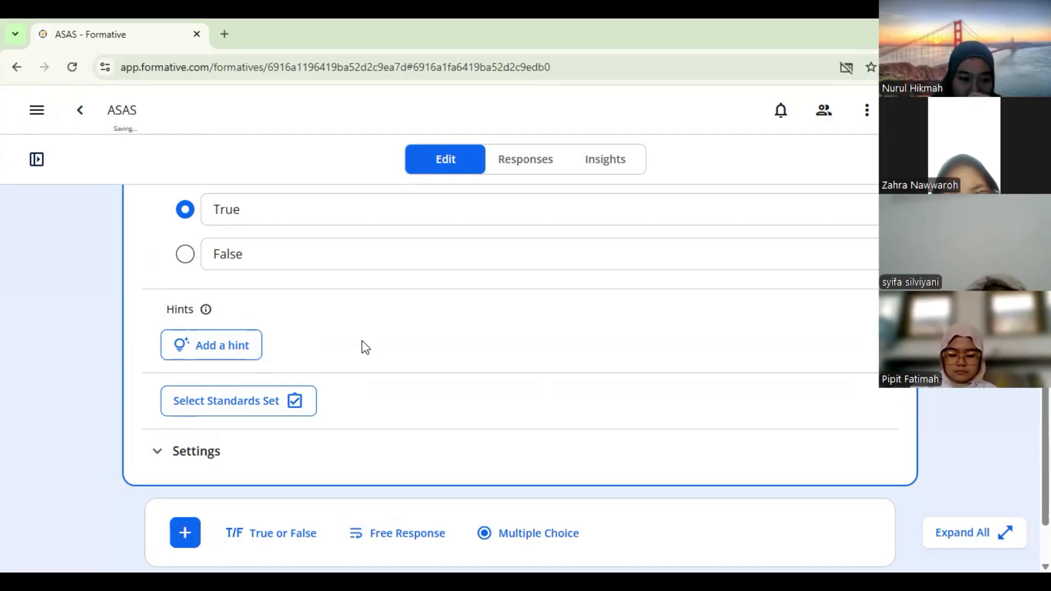
scroll(367, 427, "down", 2)
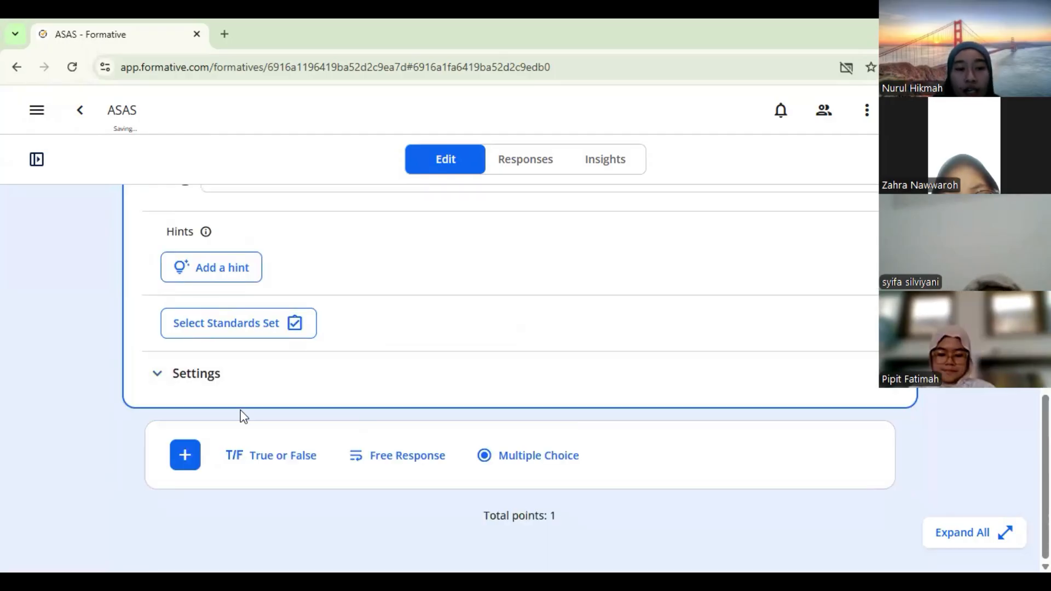
left_click(185, 456)
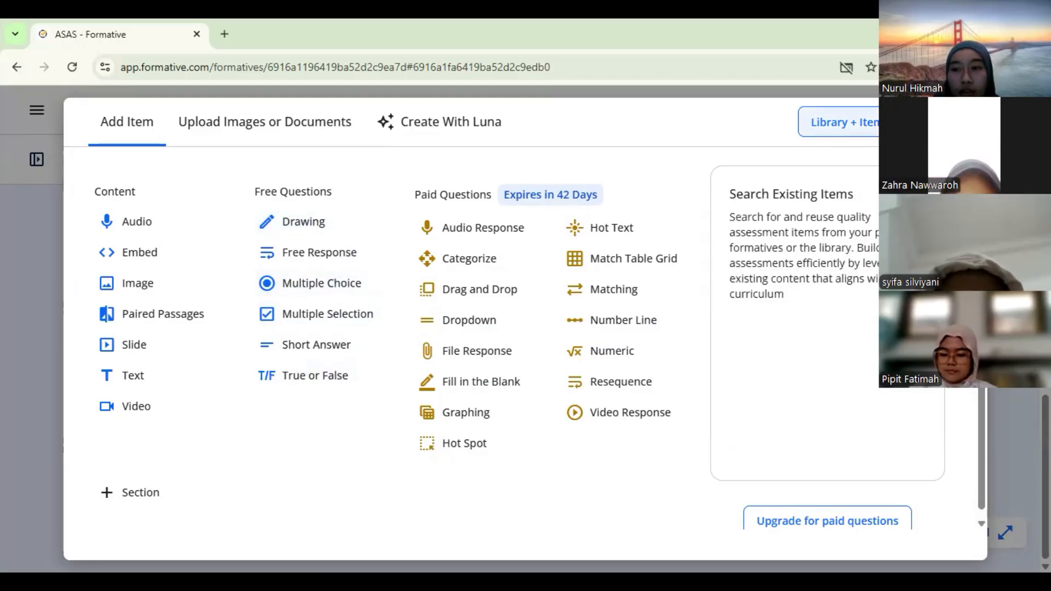
left_click(952, 121)
Preview the formative as a student from the start page through the instructions to question 1, and close the preview
scroll(787, 291, "up", 2)
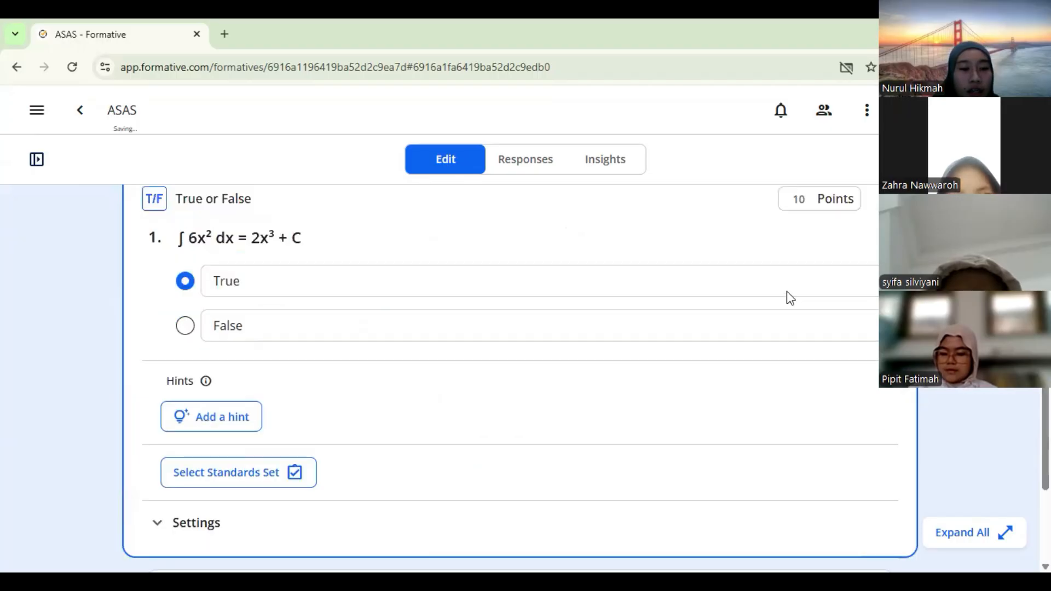
scroll(787, 291, "up", 4)
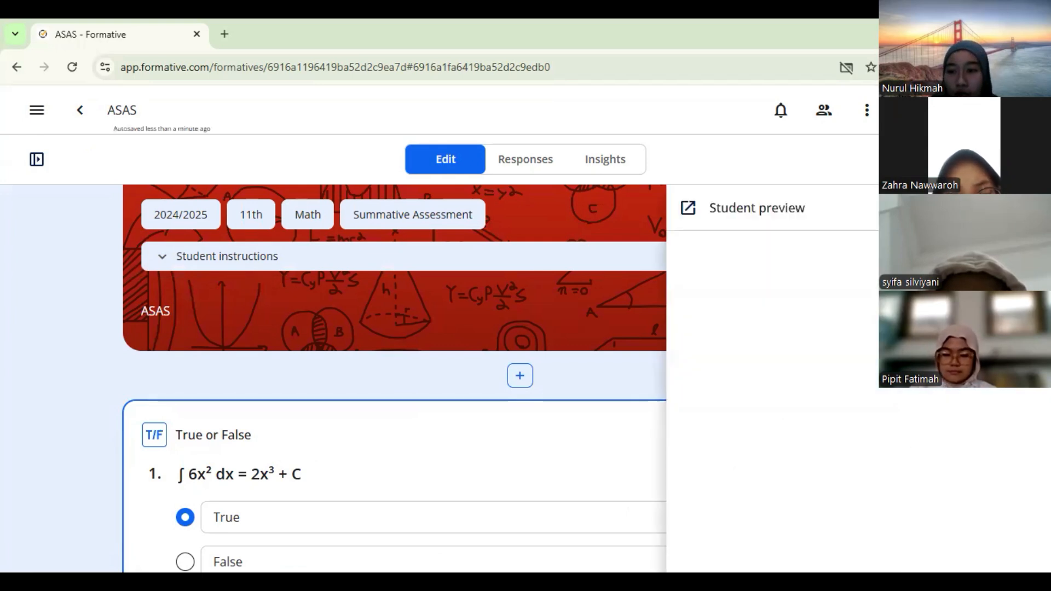
scroll(394, 377, "down", 1)
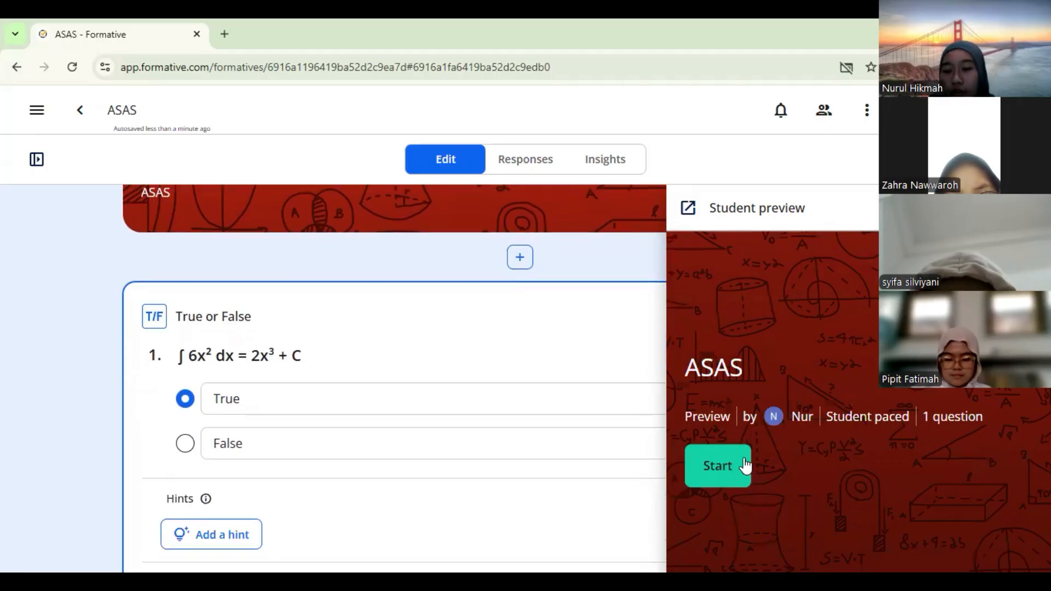
left_click(742, 463)
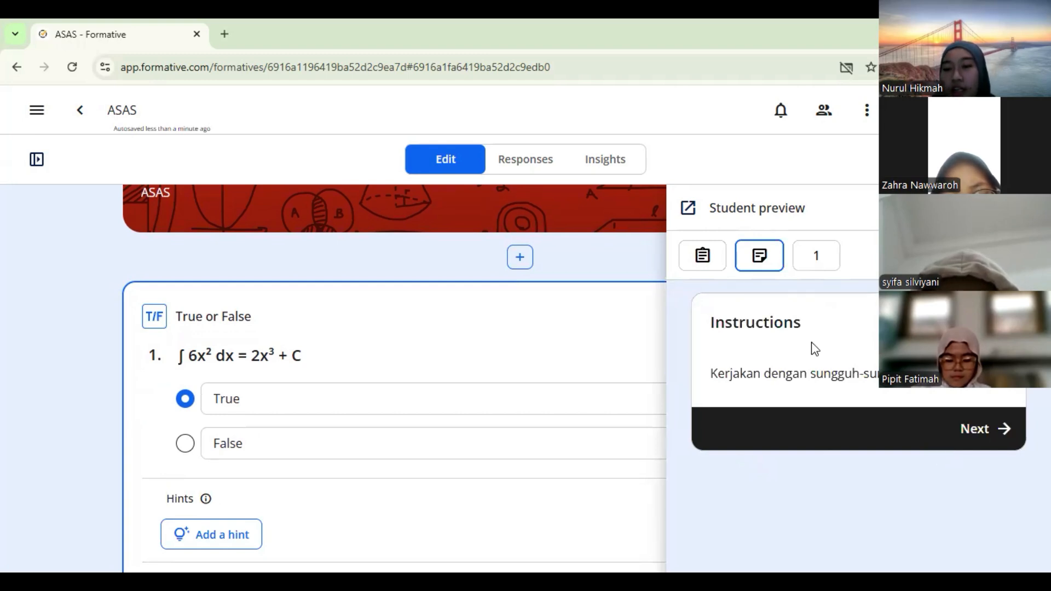
left_click(977, 436)
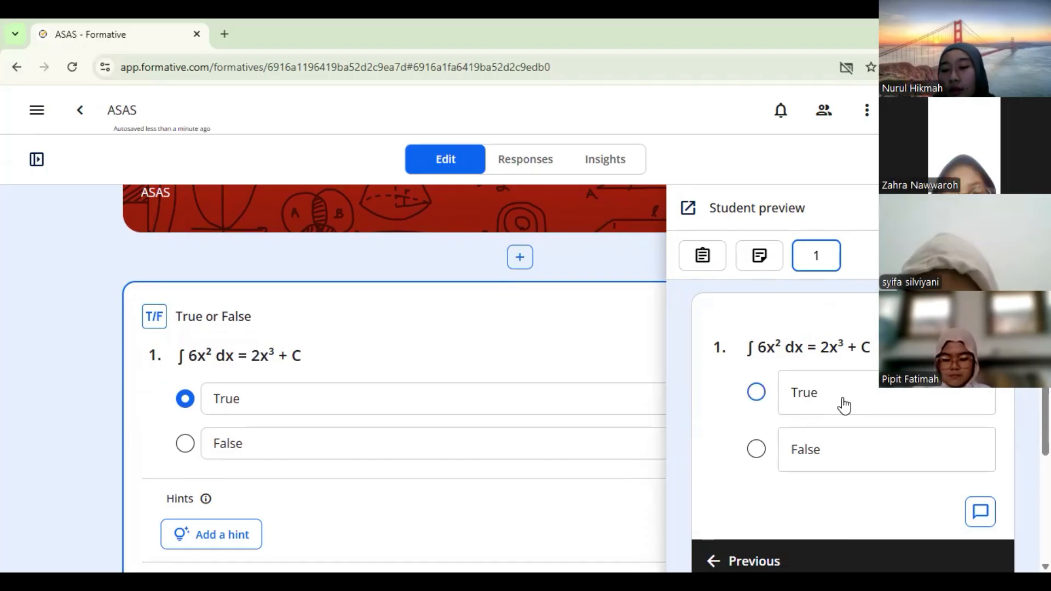
scroll(846, 404, "down", 2)
scroll(846, 404, "down", 2)
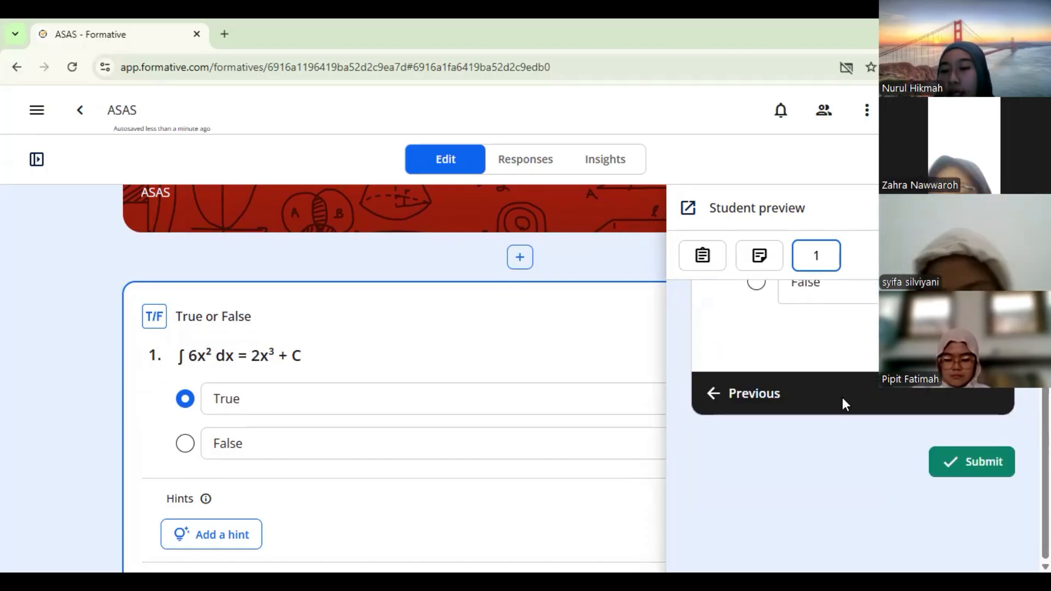
scroll(842, 398, "up", 3)
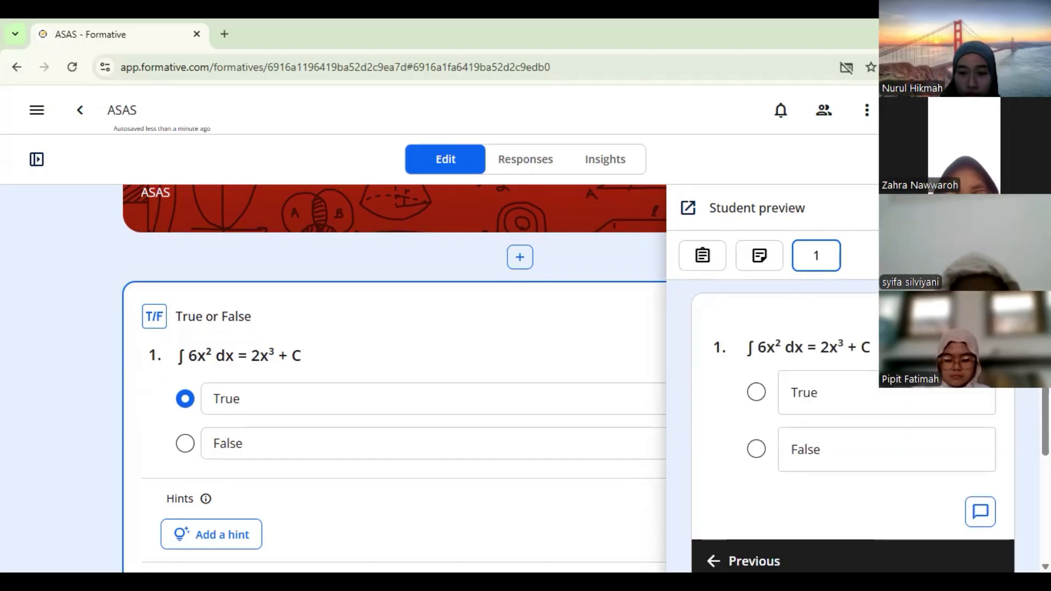
left_click(1015, 208)
scroll(797, 293, "up", 3)
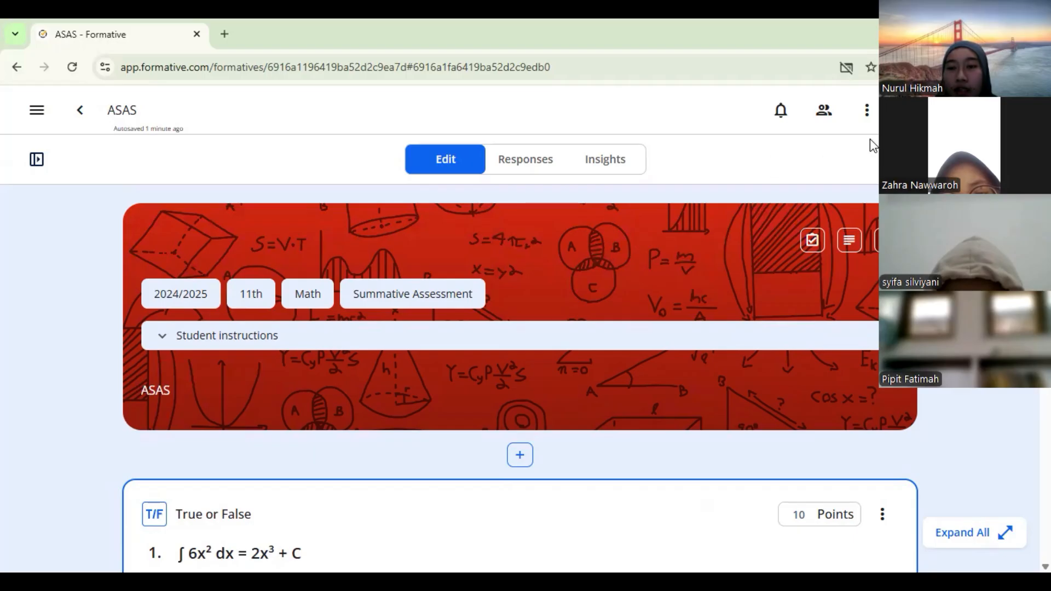
View the formative's responses and open the assign settings for Guest students
left_click(535, 167)
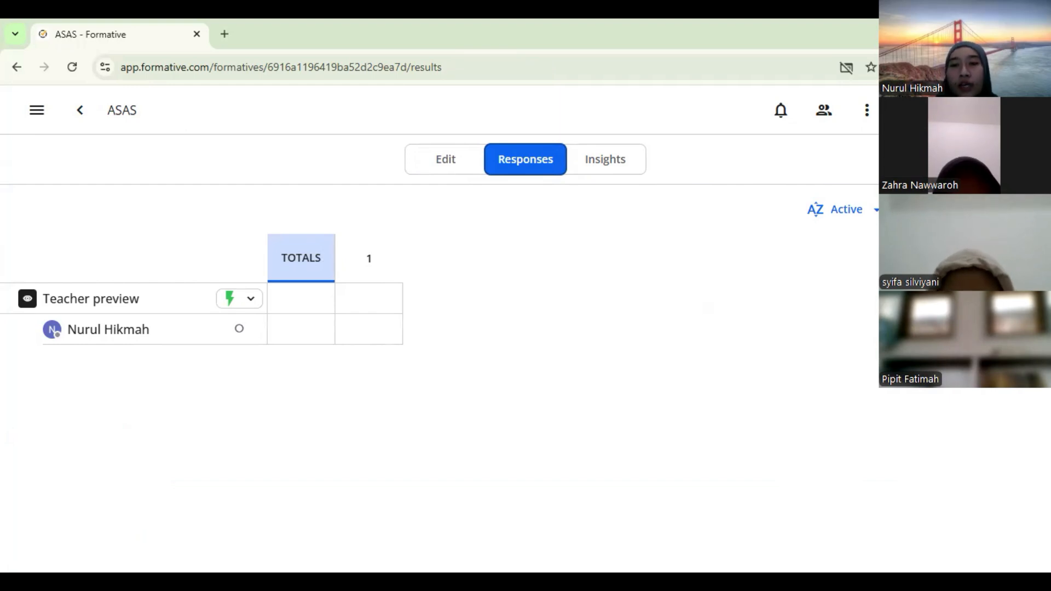
left_click(965, 110)
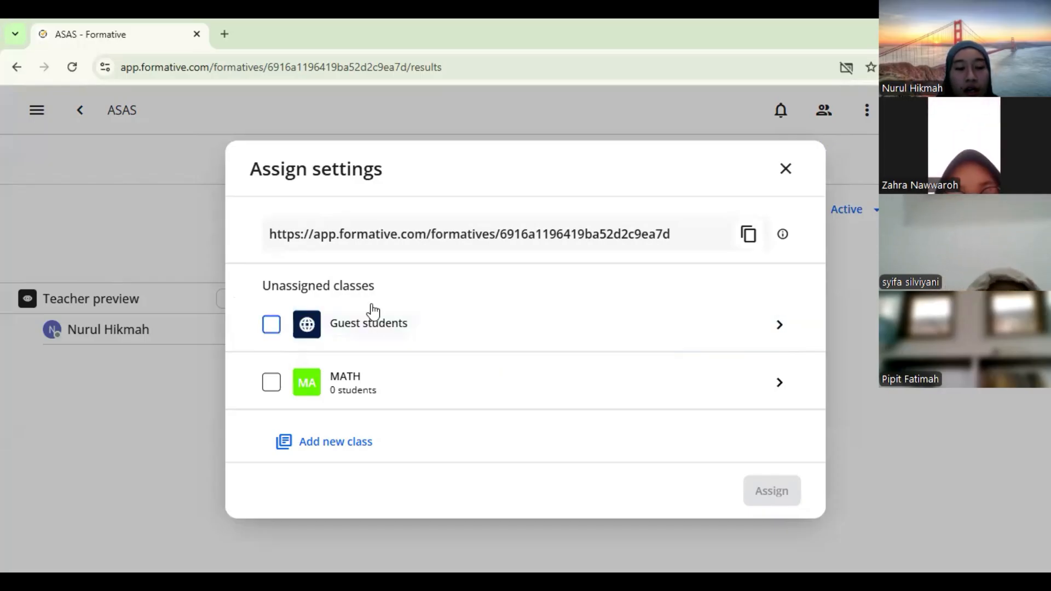
left_click(584, 335)
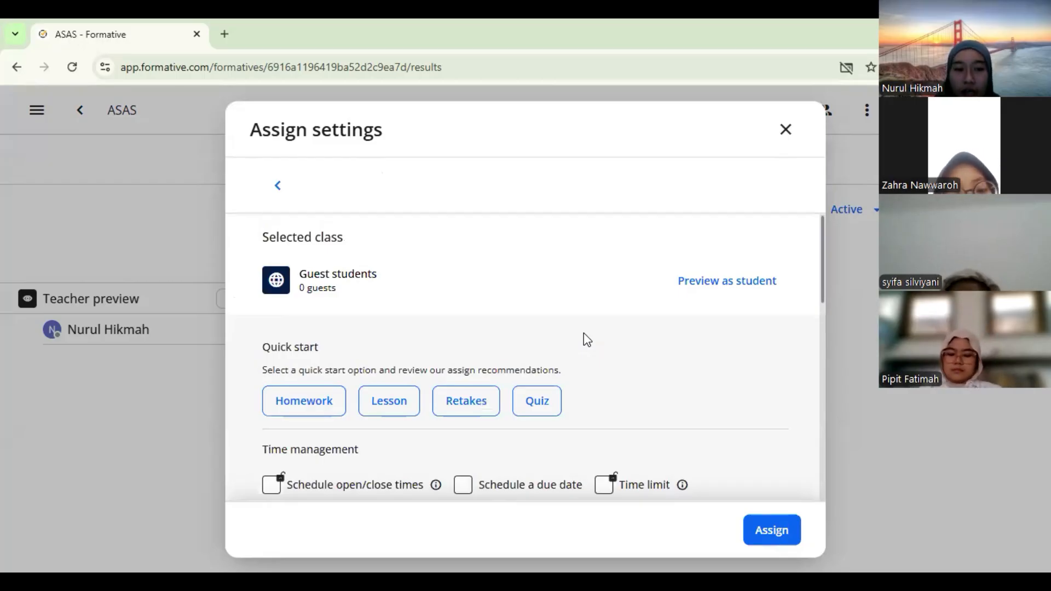
Apply the Quiz quick start option to the Guest students assignment
scroll(584, 335, "down", 1)
scroll(542, 287, "up", 1)
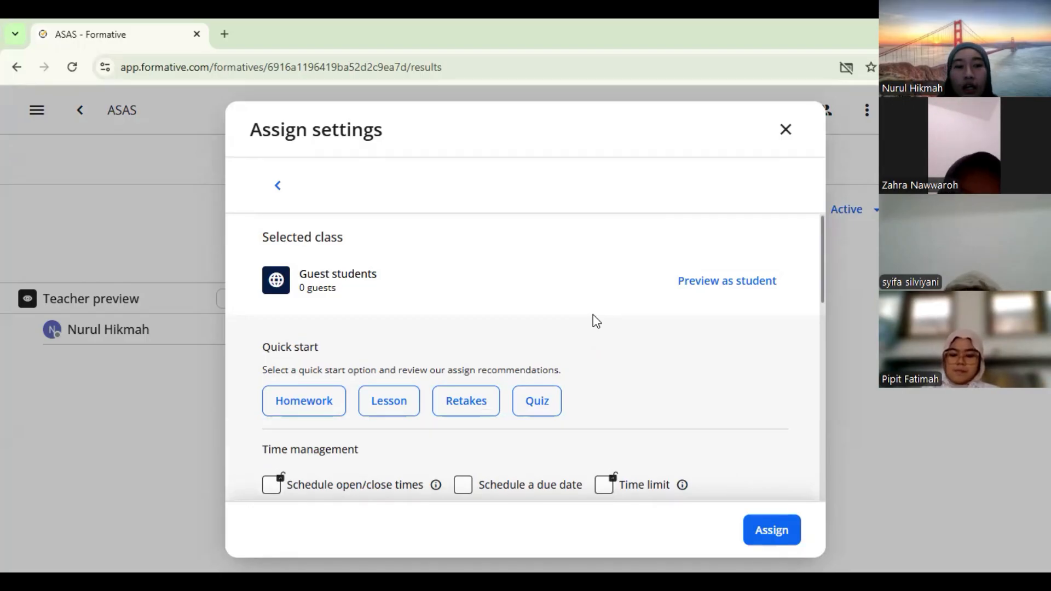
scroll(614, 297, "down", 1)
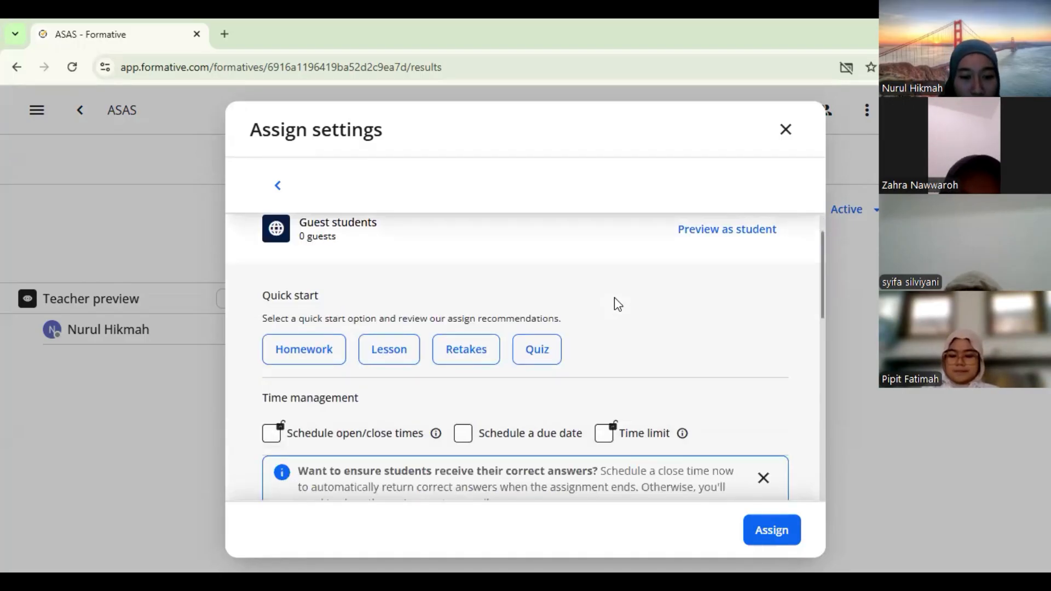
left_click(542, 355)
Schedule a due date of today at 11:30 AM for the Guest students assignment
scroll(464, 376, "down", 2)
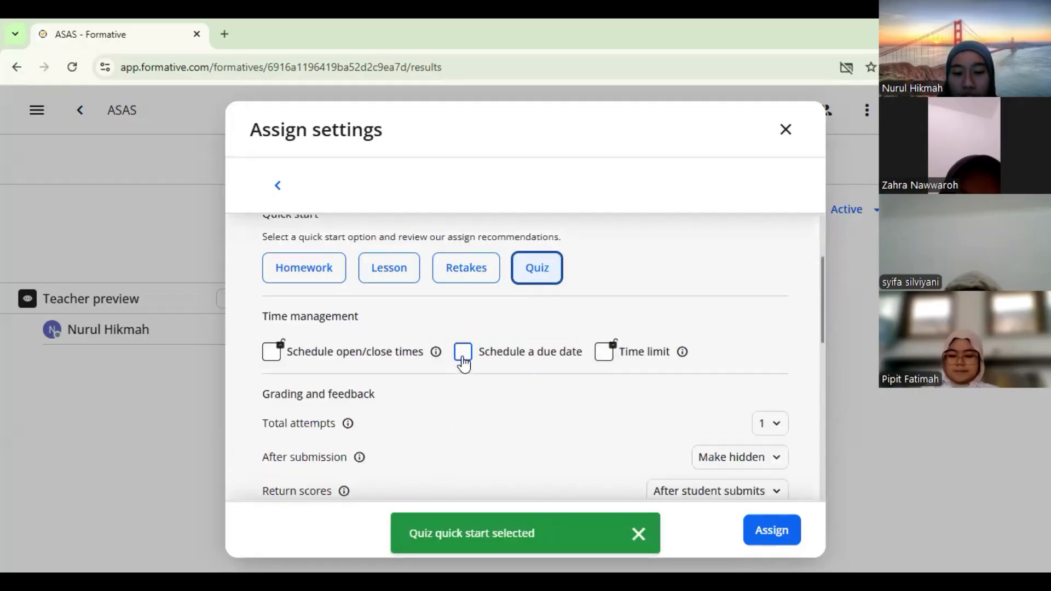
left_click(463, 352)
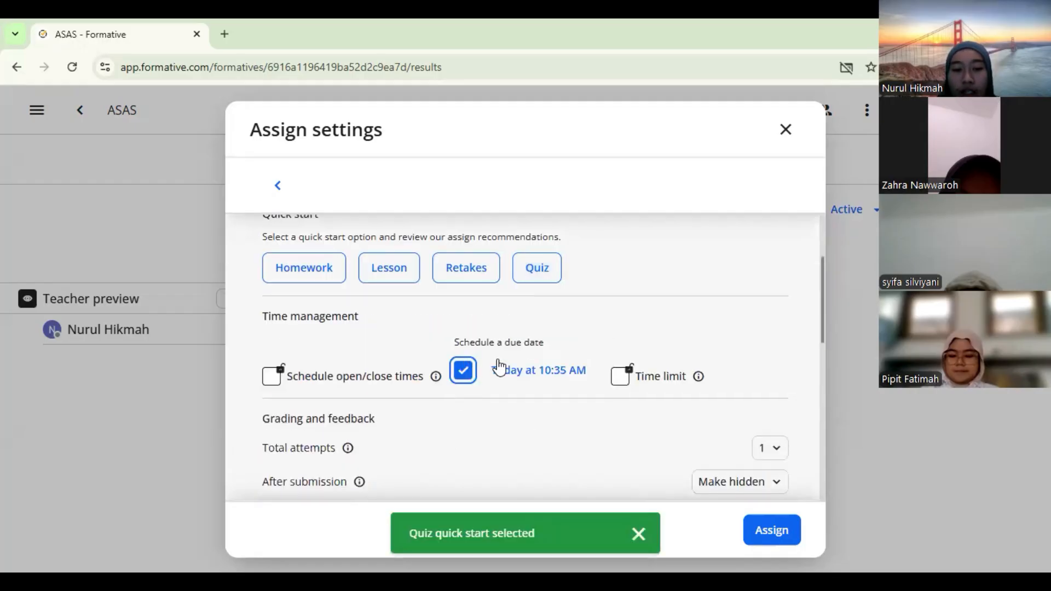
left_click(535, 370)
scroll(691, 312, "down", 2)
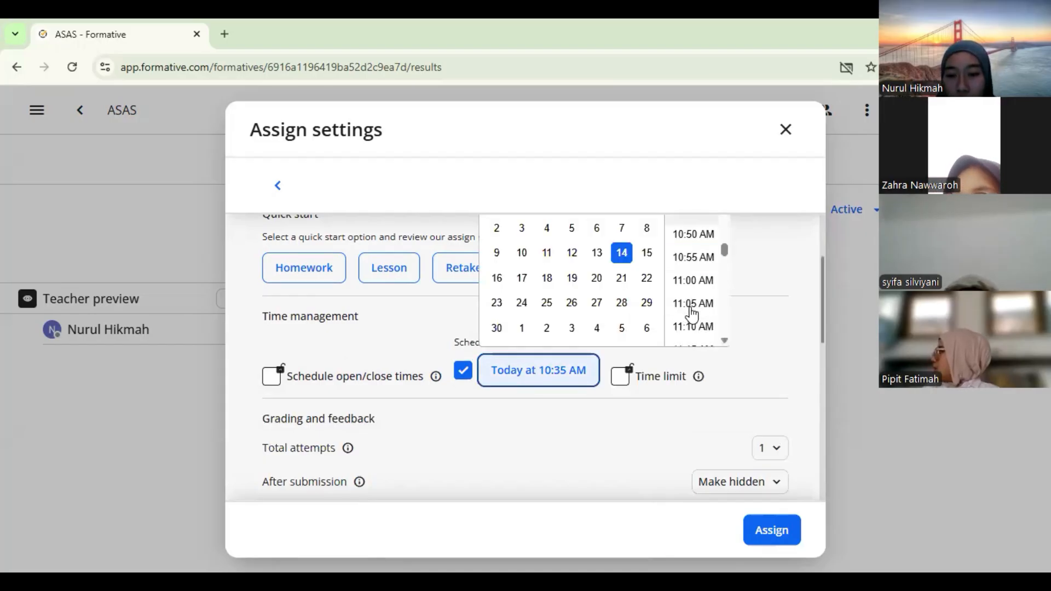
scroll(691, 312, "down", 2)
left_click(690, 310)
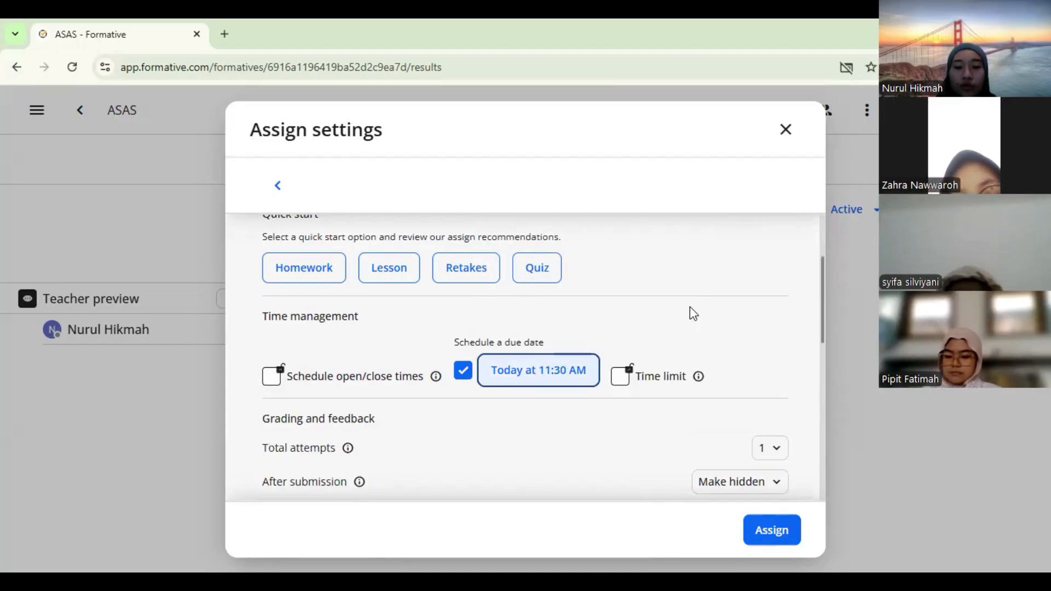
Set the After submission option under Grading and feedback to Keep visible (no edits allowed)
scroll(690, 312, "down", 3)
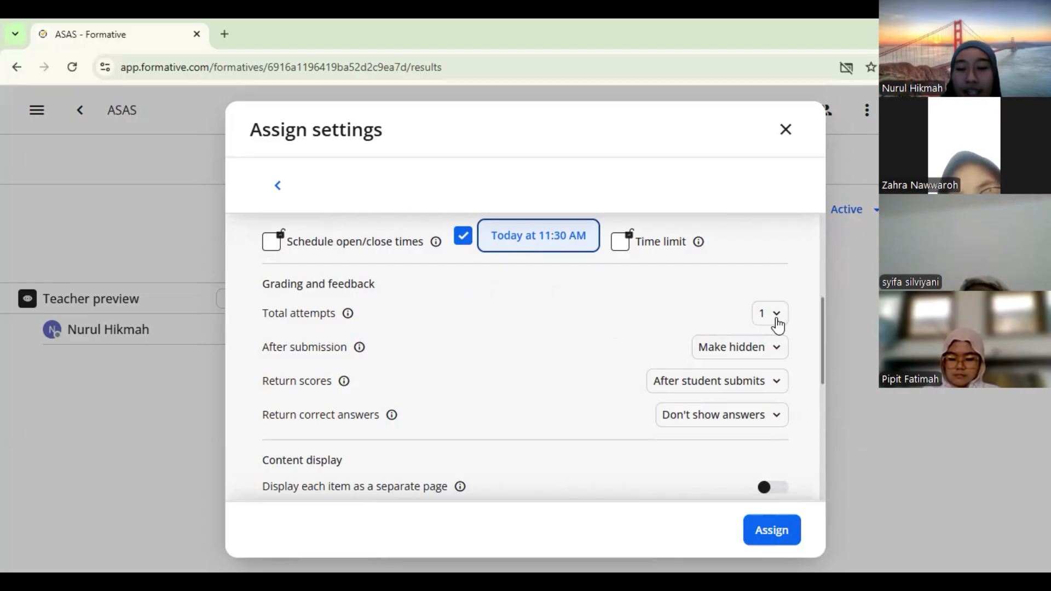
left_click(729, 355)
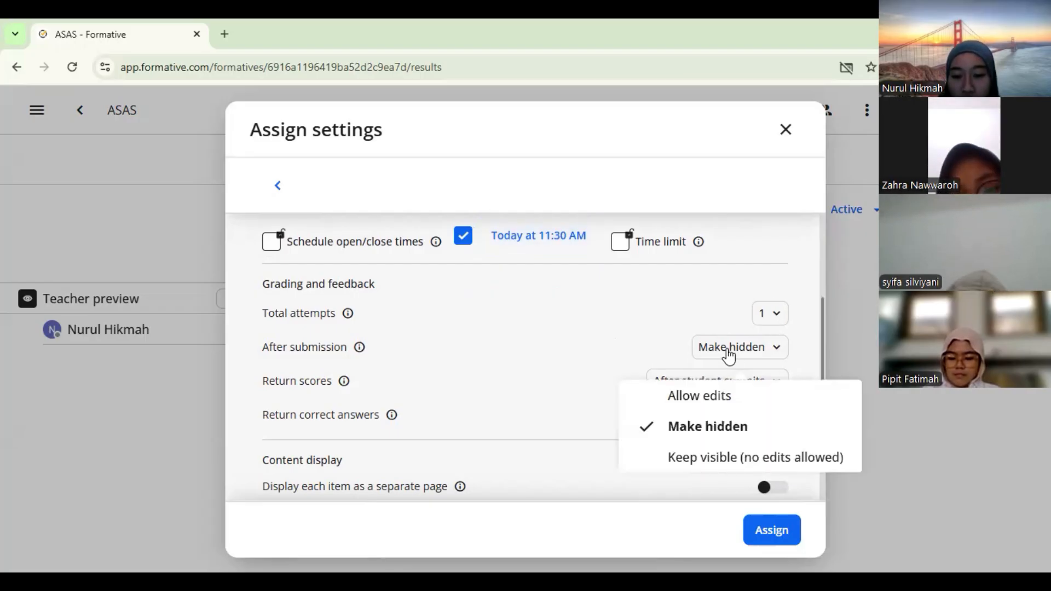
left_click(751, 458)
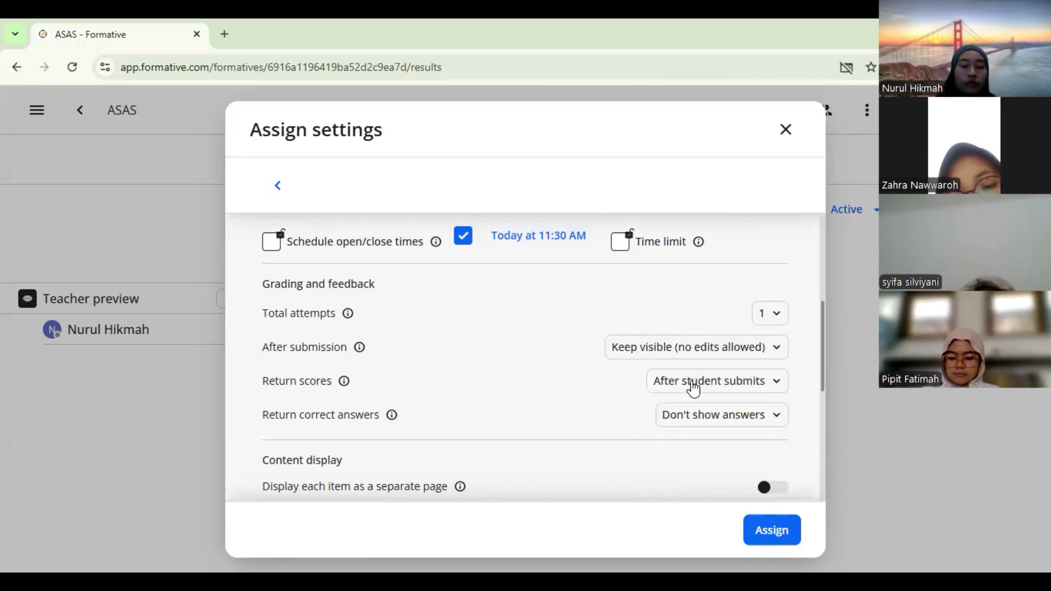
Keep Return scores at After student submits and set Return correct answers to When closed
scroll(693, 387, "down", 1)
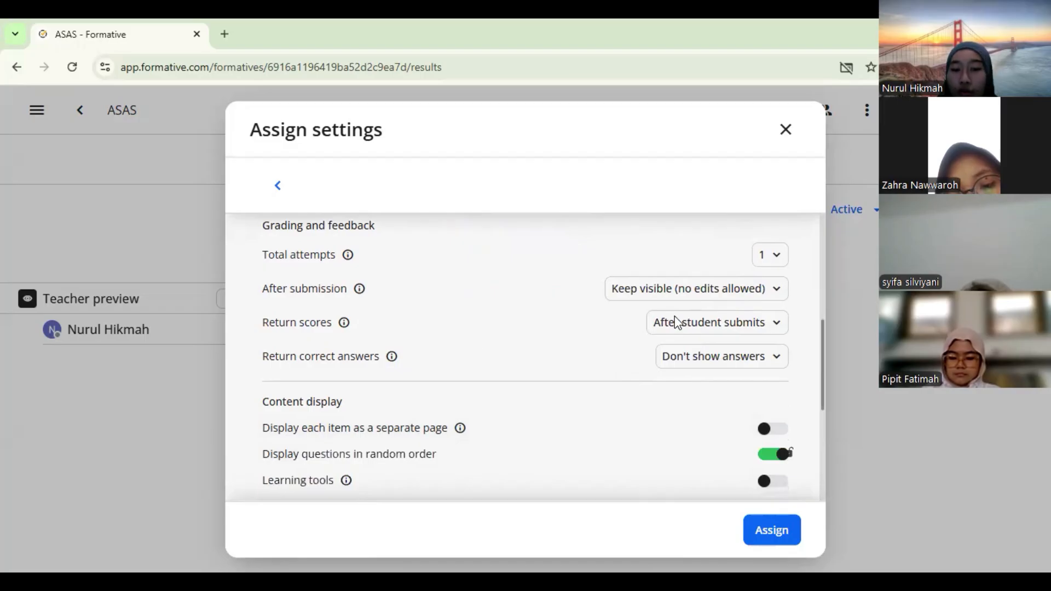
left_click(732, 325)
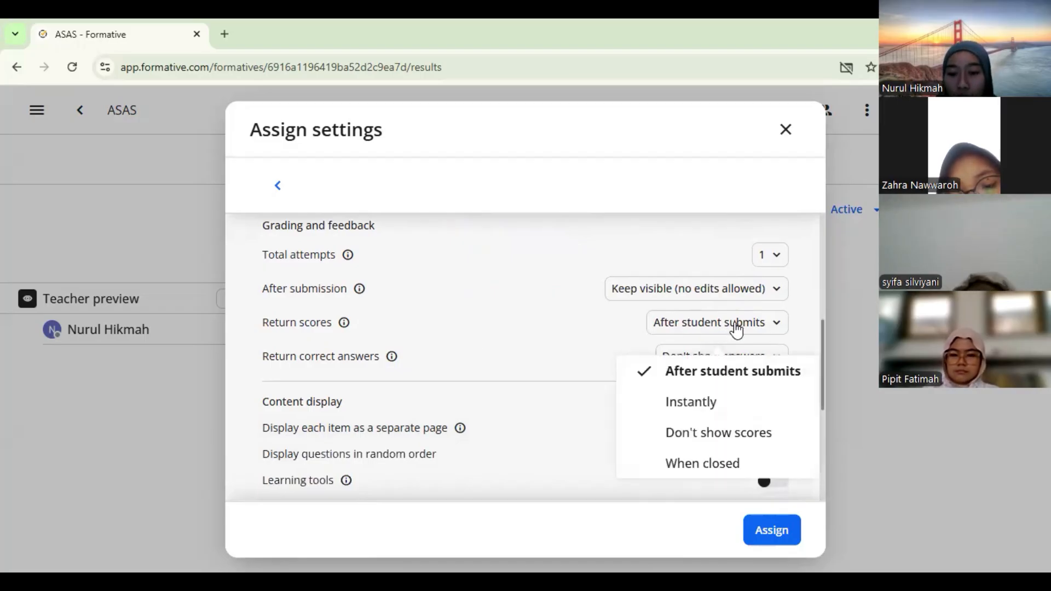
left_click(738, 331)
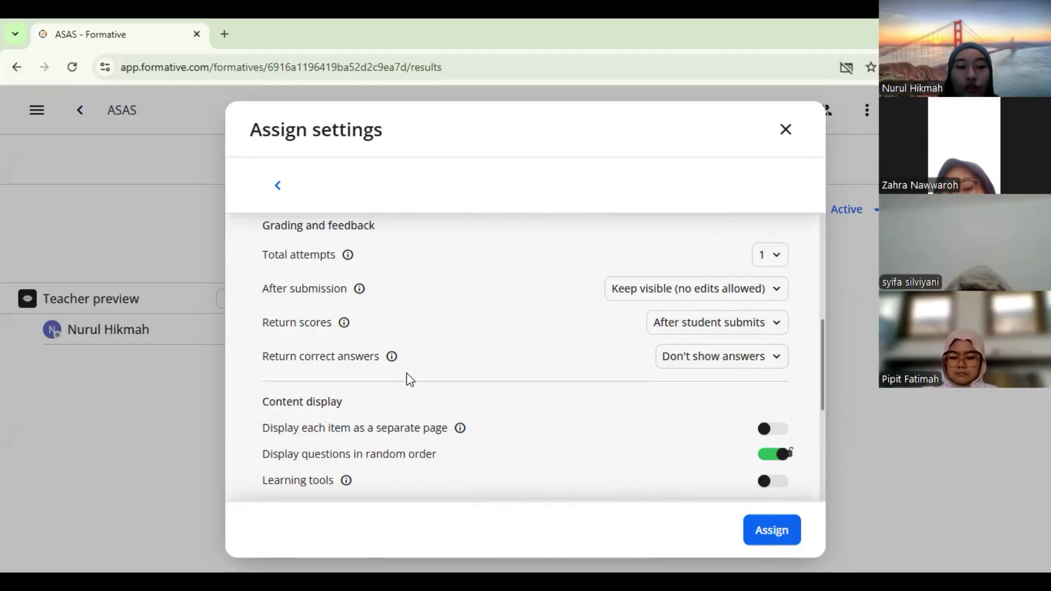
left_click(723, 361)
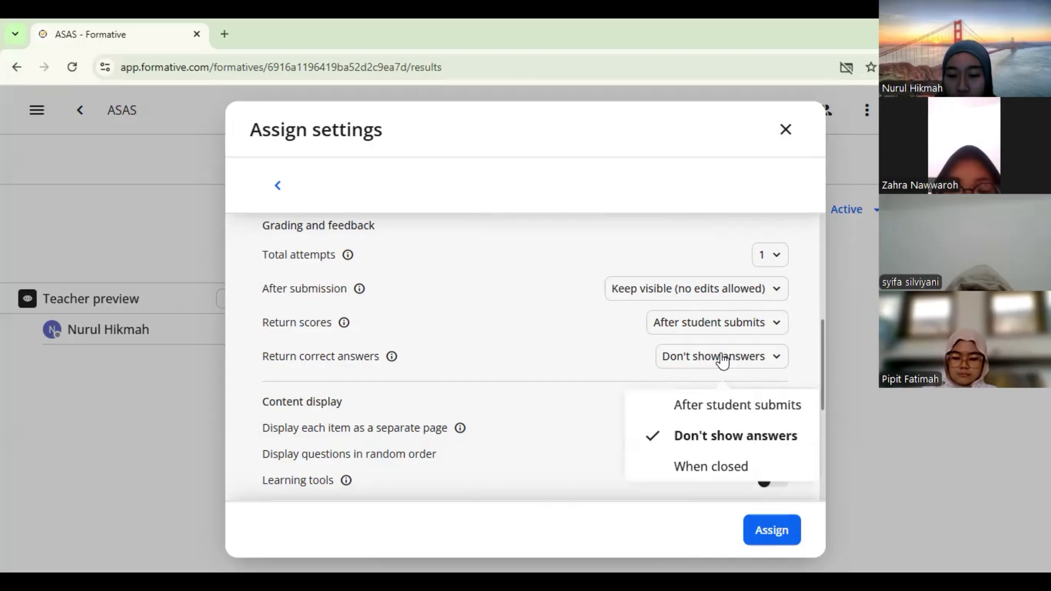
left_click(738, 469)
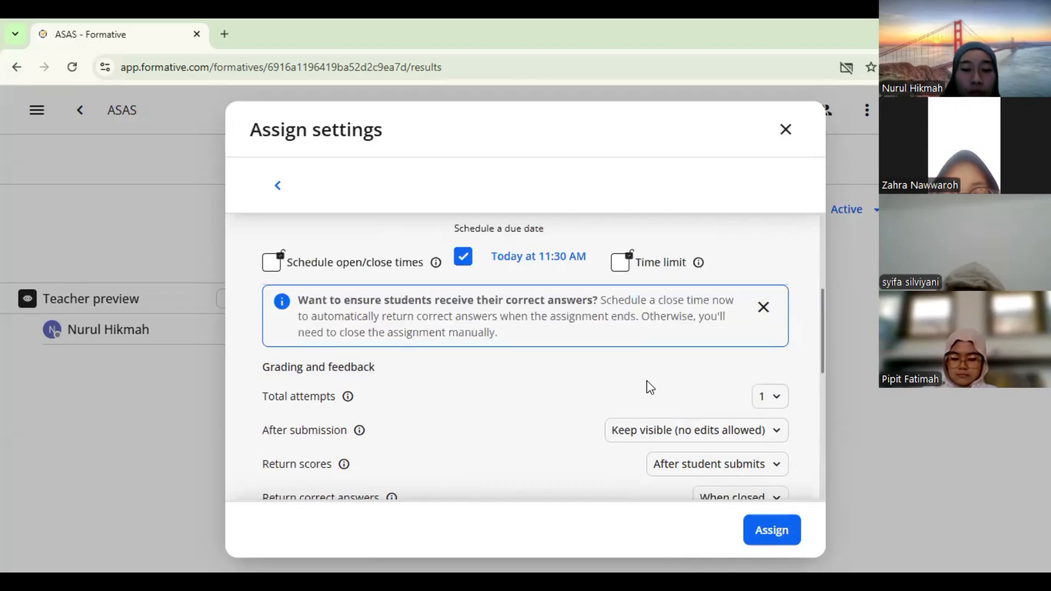
Review the remaining assign settings, assign the formative to Guest students, and collapse their group in the responses
scroll(646, 384, "down", 5)
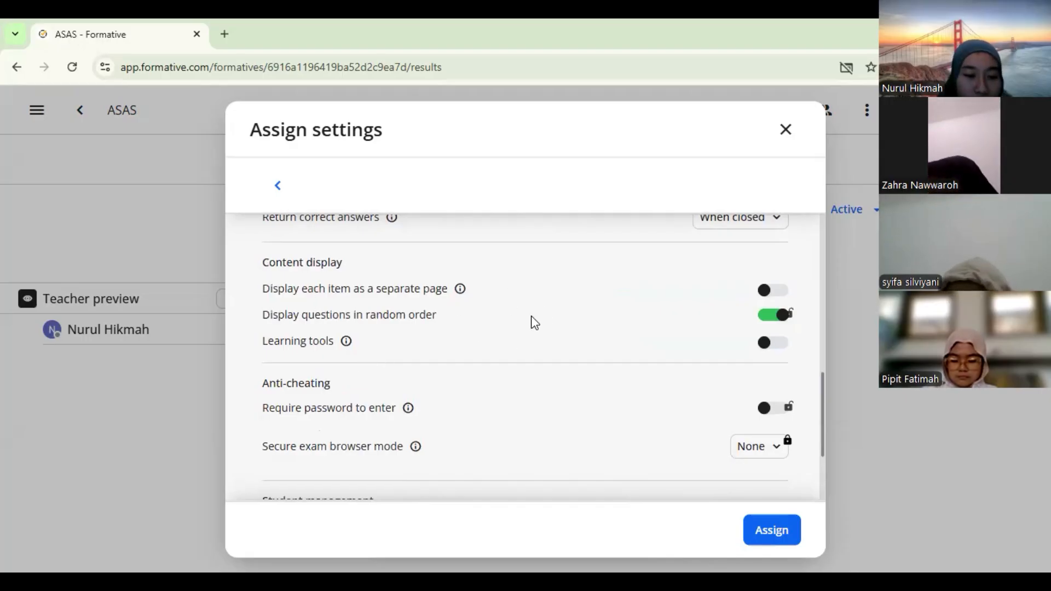
scroll(534, 322, "down", 2)
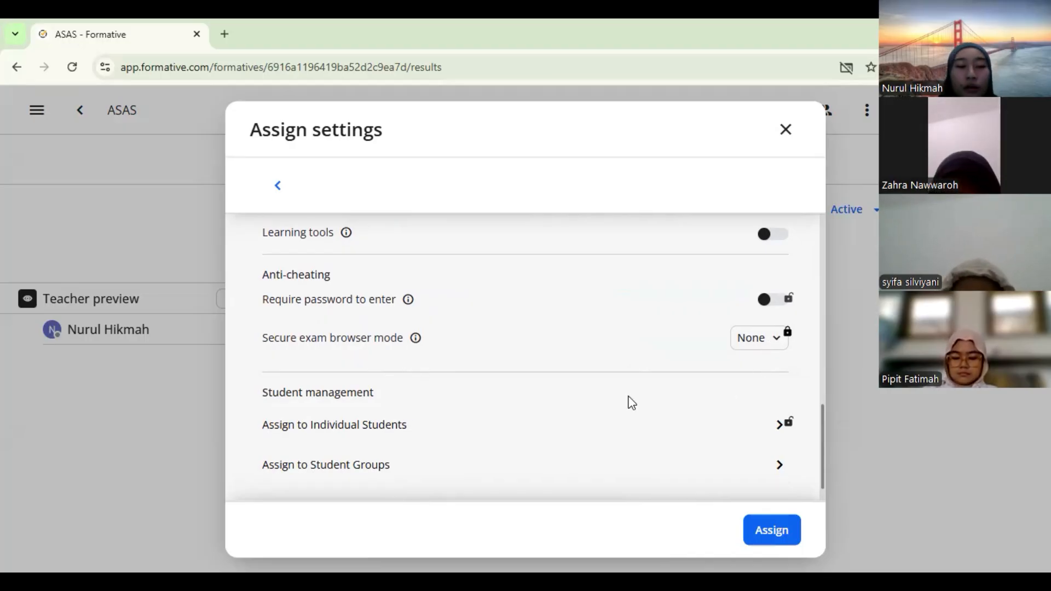
scroll(630, 404, "down", 1)
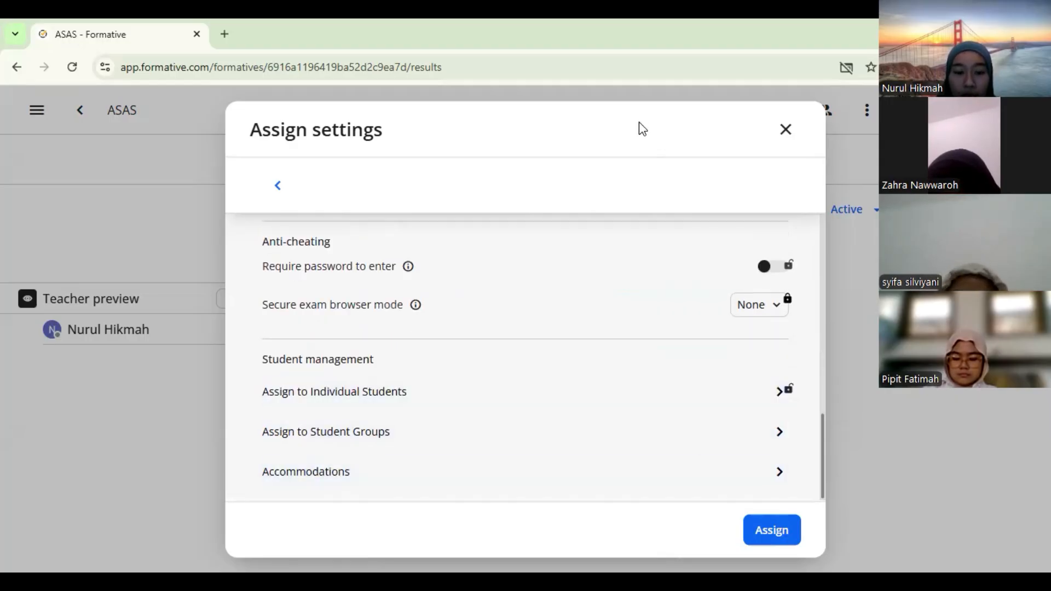
left_click_drag(547, 101, 424, 483)
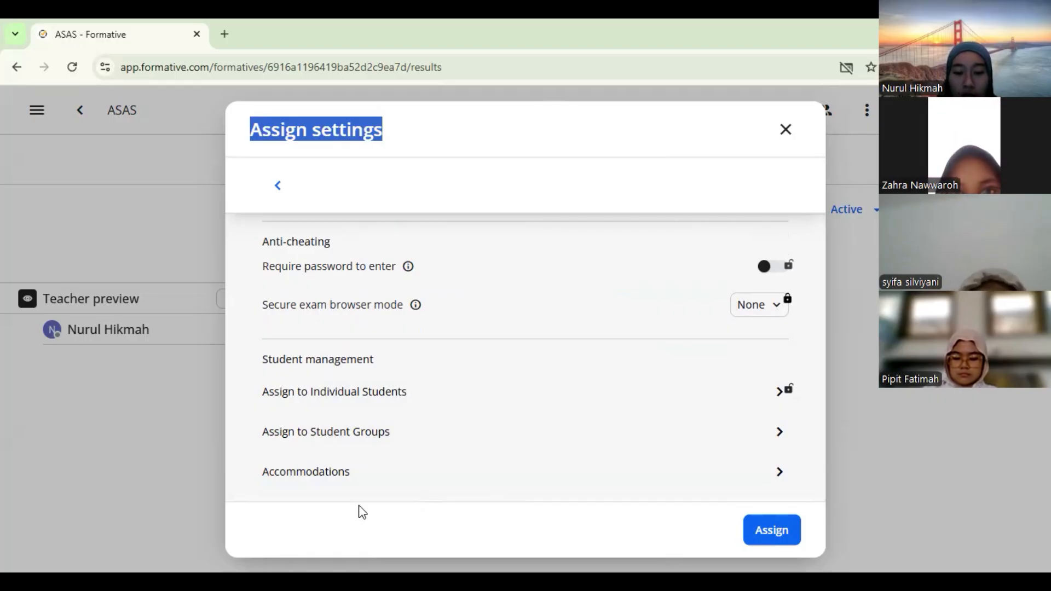
left_click(772, 546)
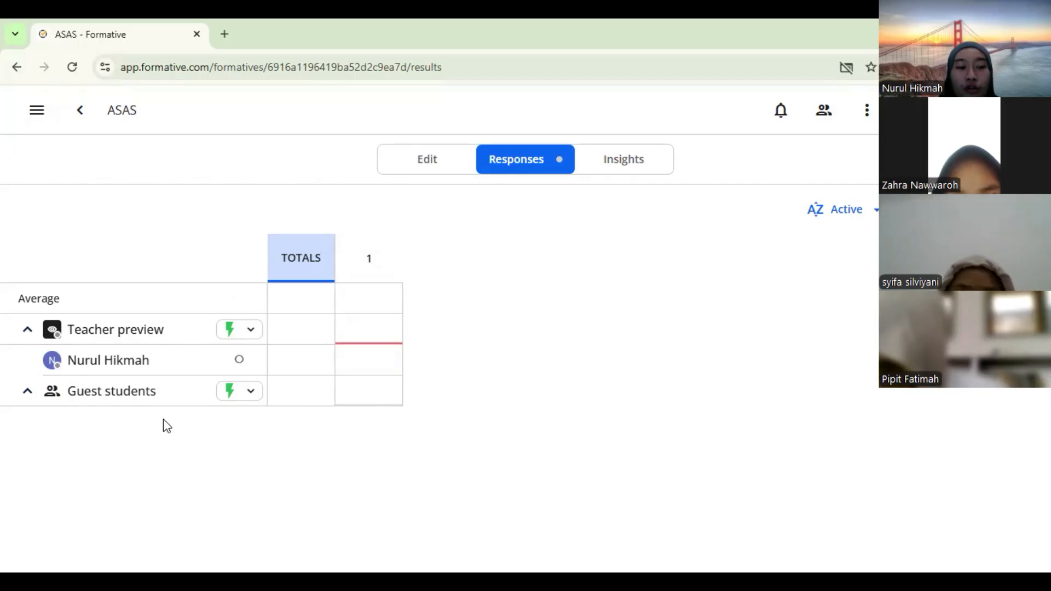
left_click(28, 393)
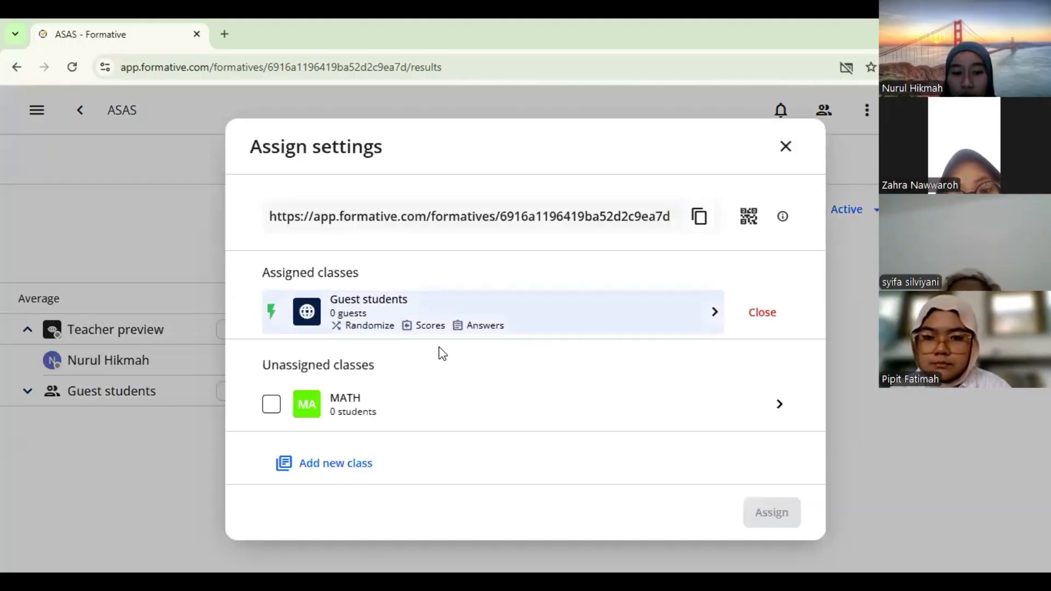
Open the assign settings for the unassigned MATH class and apply the Quiz quick start option
left_click(560, 405)
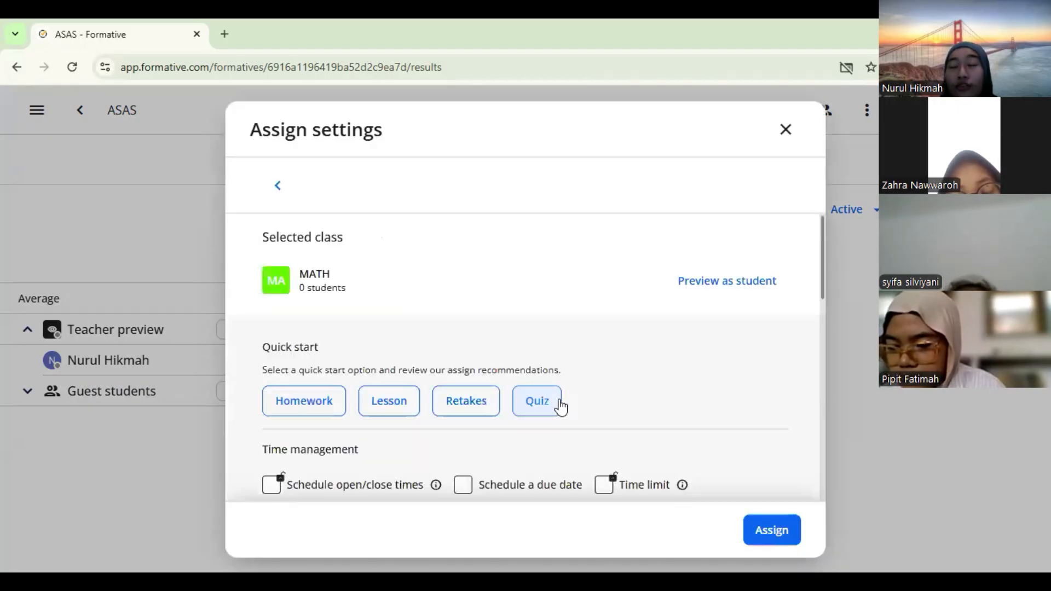
scroll(613, 377, "down", 2)
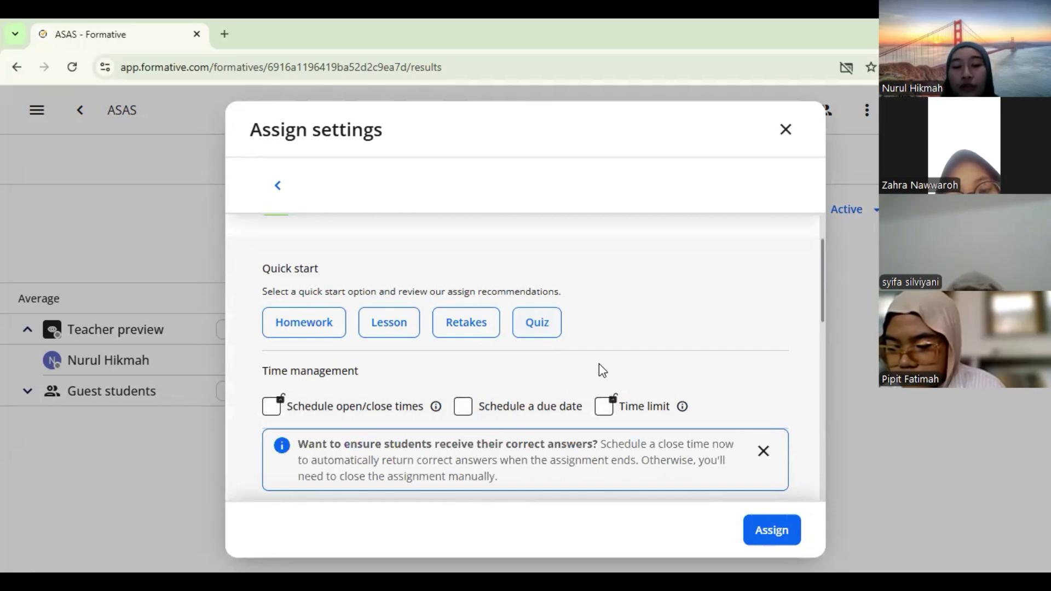
scroll(599, 364, "down", 1)
left_click(539, 269)
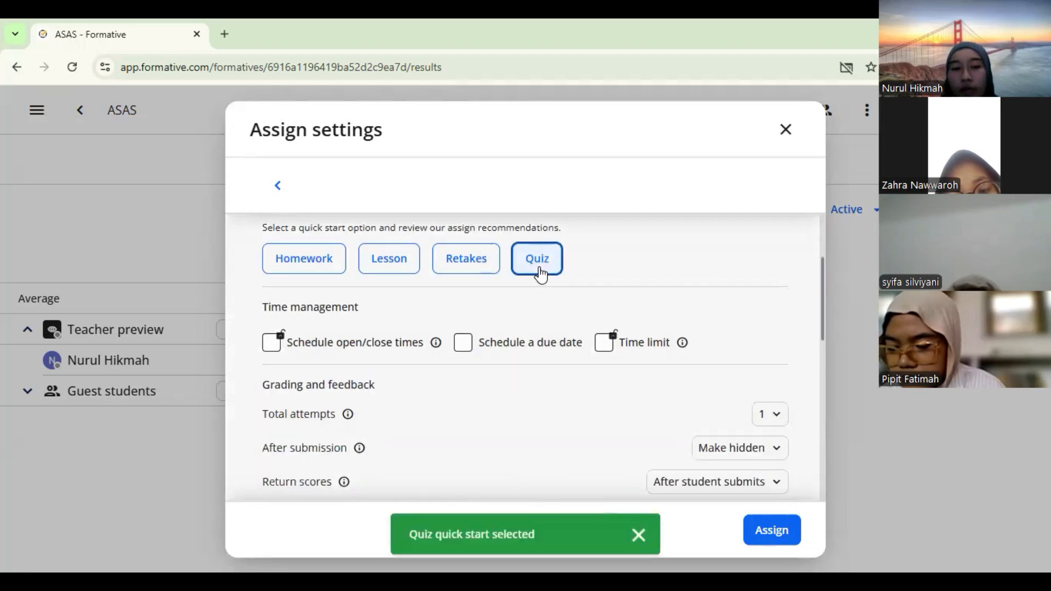
Schedule a due date of today at 10:40 AM for the MATH class and assign the formative to it
scroll(500, 326, "down", 1)
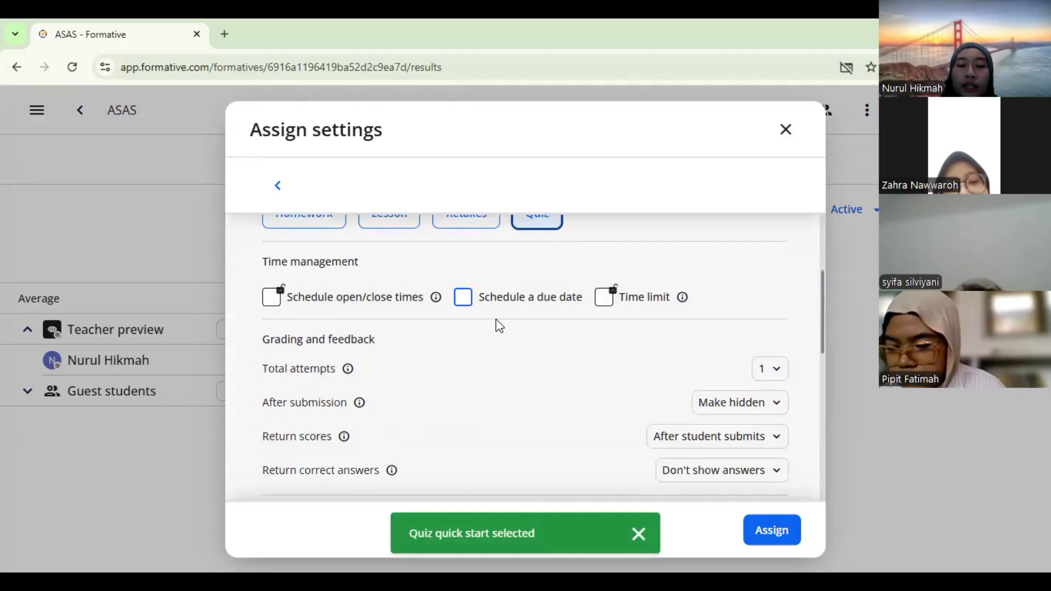
left_click(462, 296)
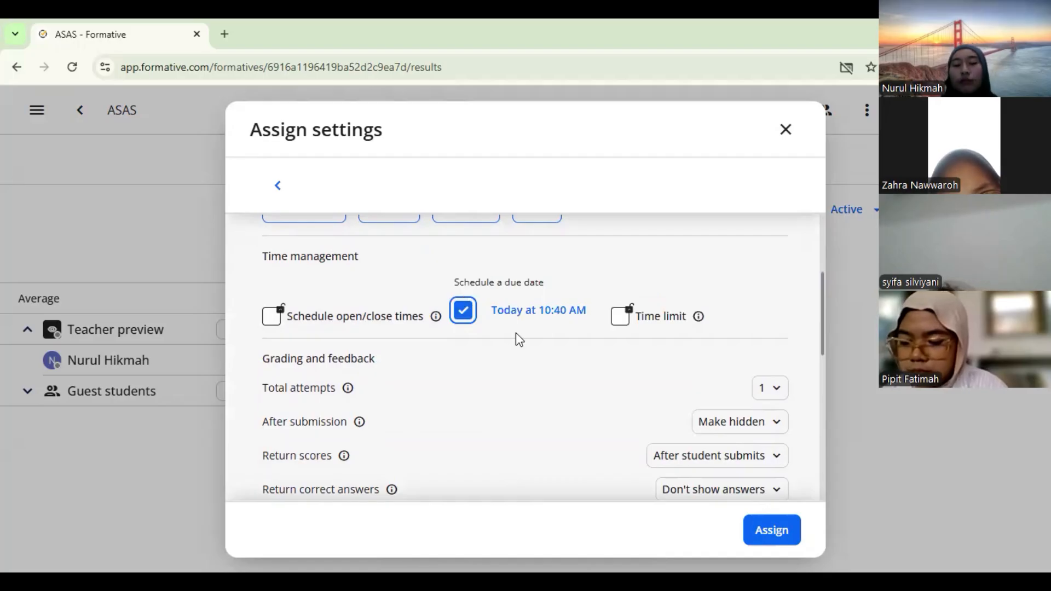
scroll(674, 443, "down", 2)
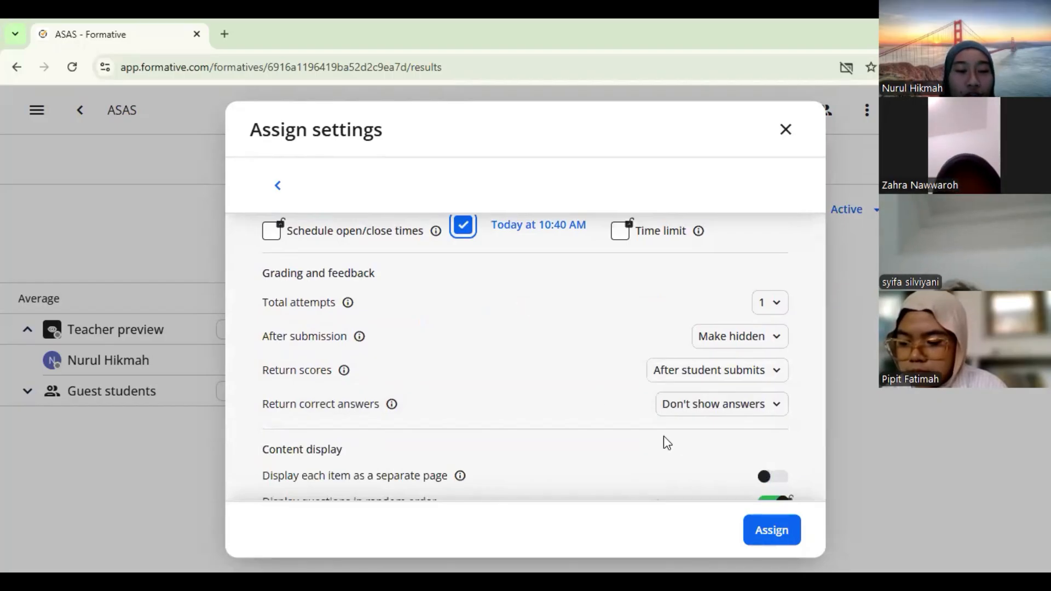
scroll(663, 436, "down", 7)
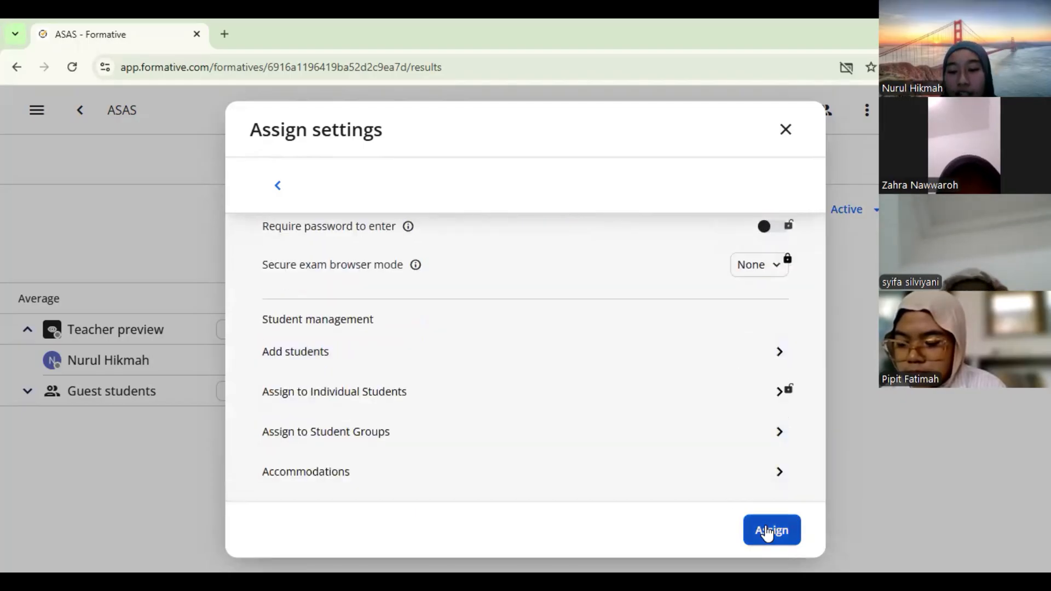
left_click(765, 531)
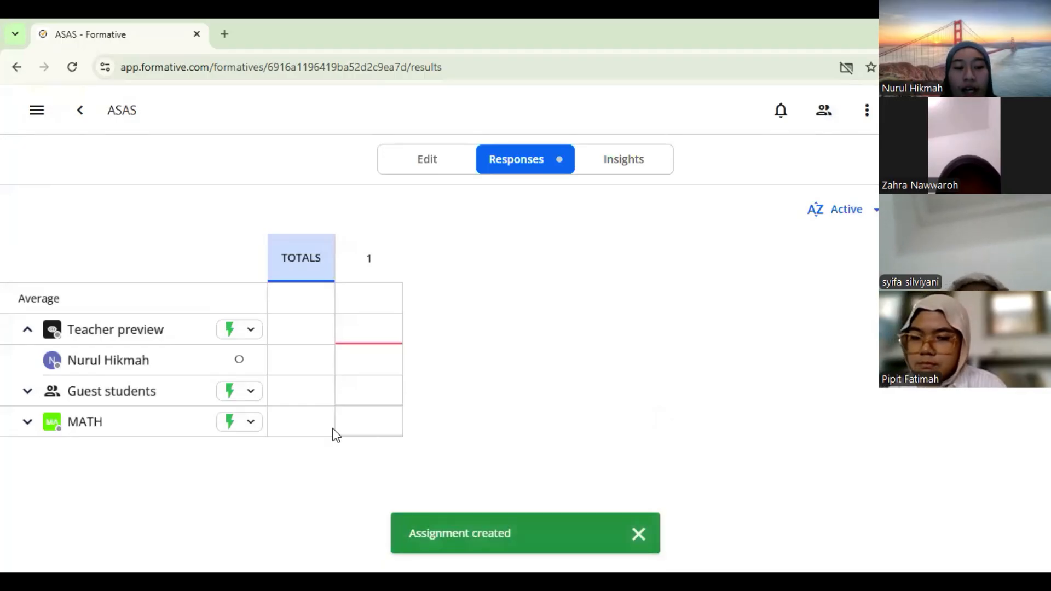
Expand the MATH class in the responses and go to the Home page
left_click(35, 427)
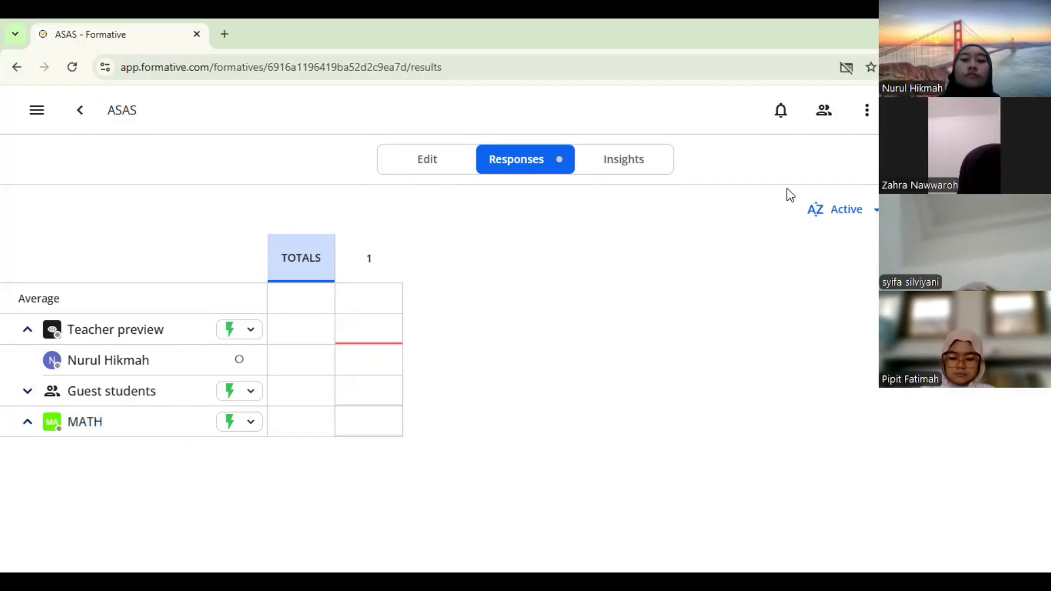
left_click(37, 111)
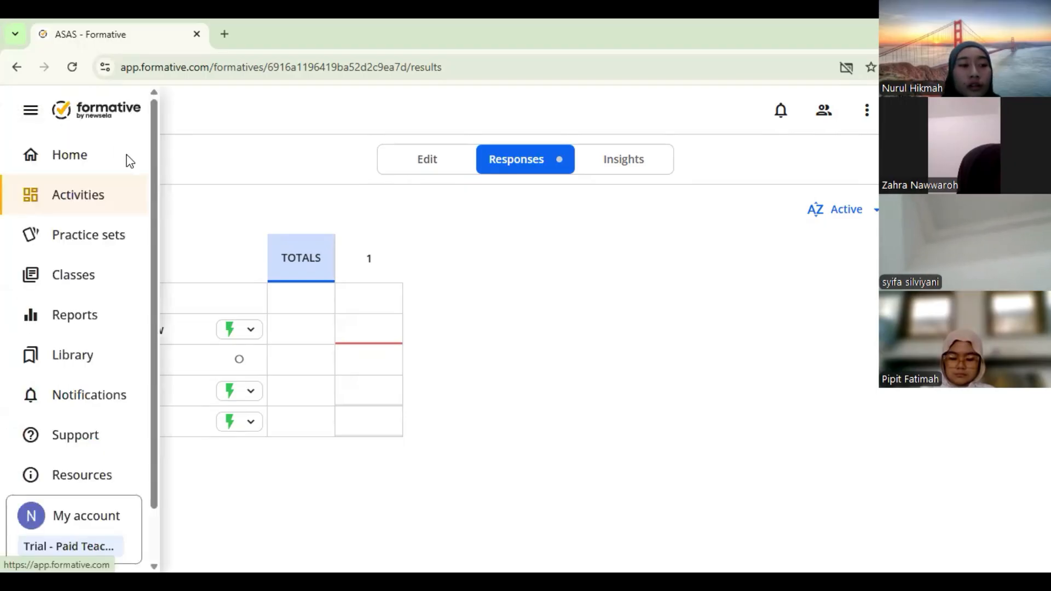
left_click(128, 164)
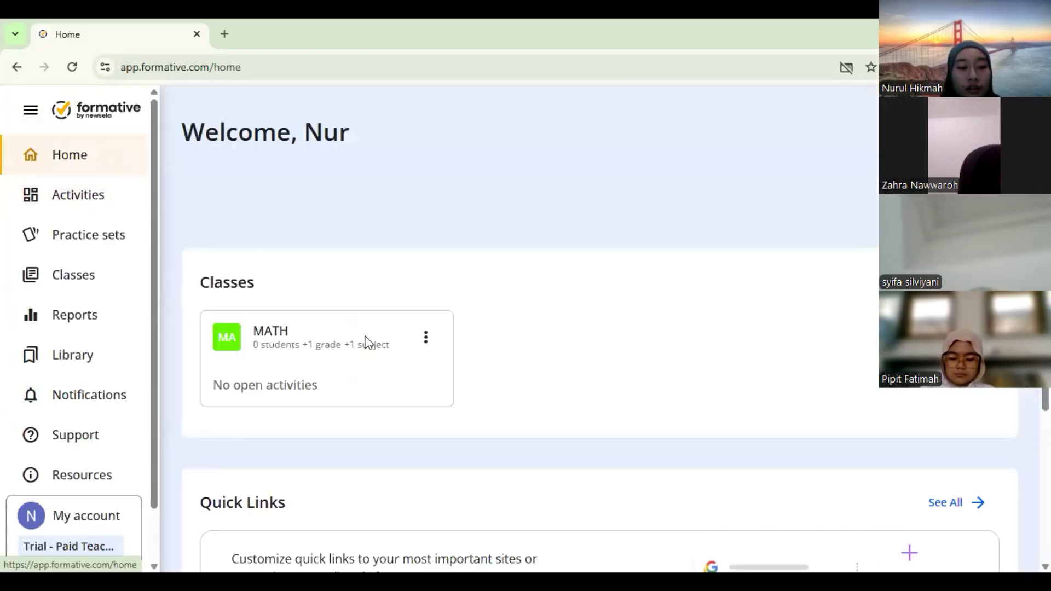